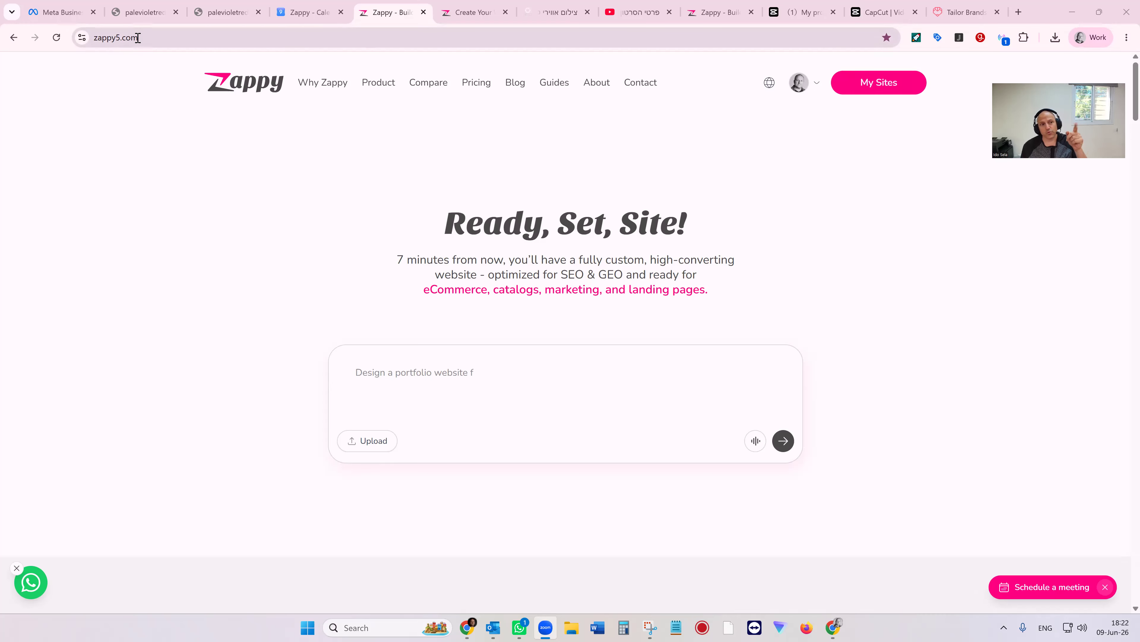
# - Open the Miami Shirts website in the editor from the list of all sites
pyautogui.click(880, 86)
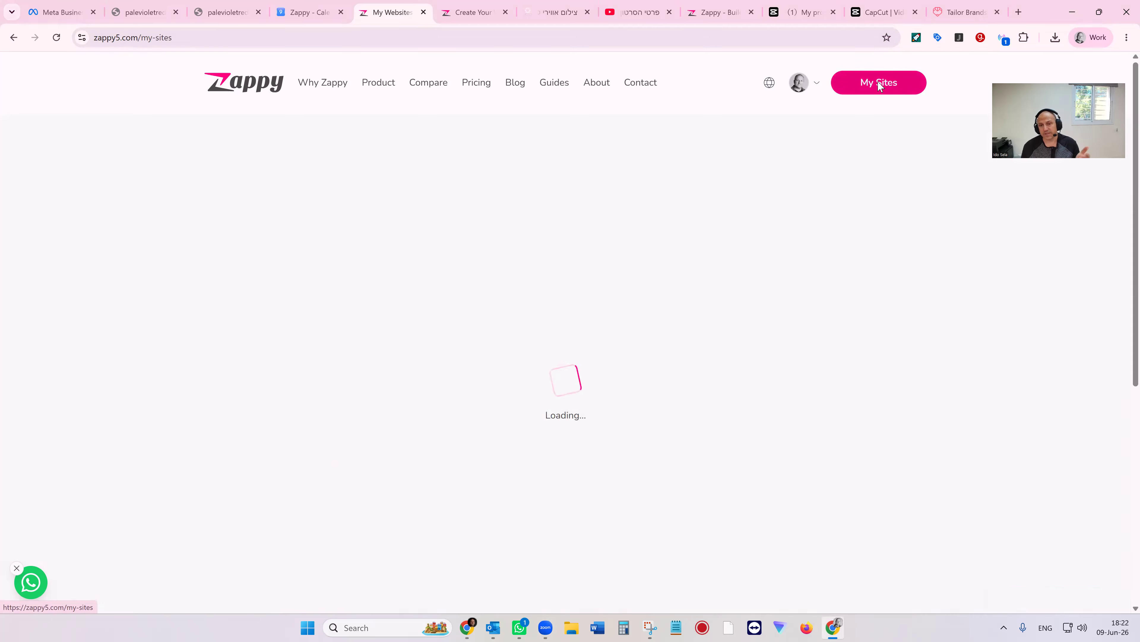
pyautogui.scroll(-3, 339, 418)
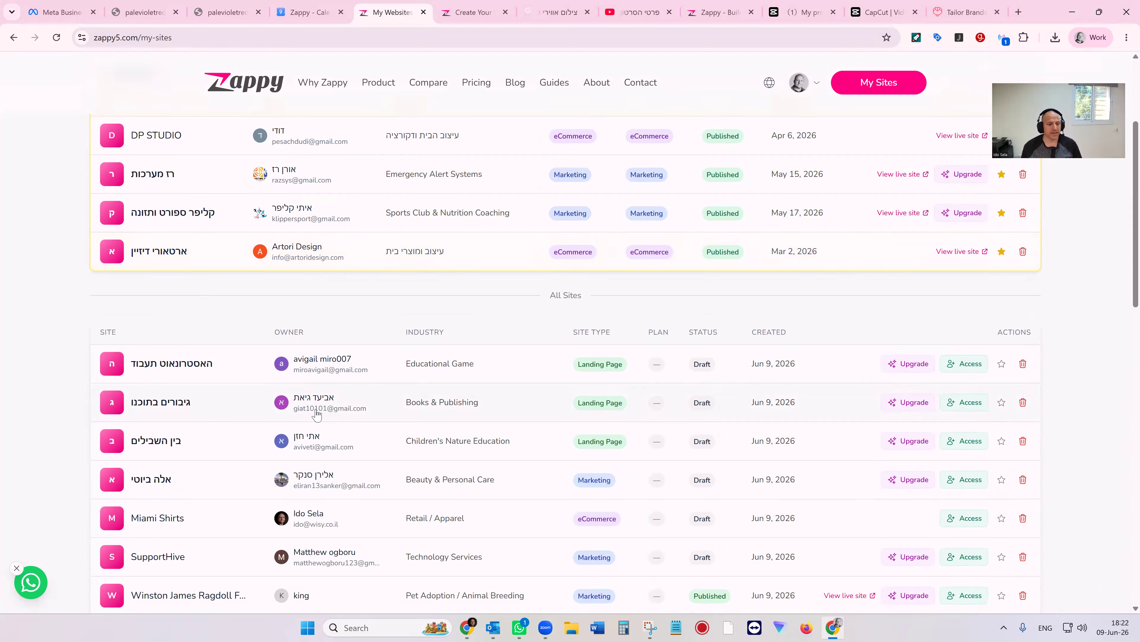
pyautogui.scroll(-1, 216, 428)
pyautogui.click(172, 456)
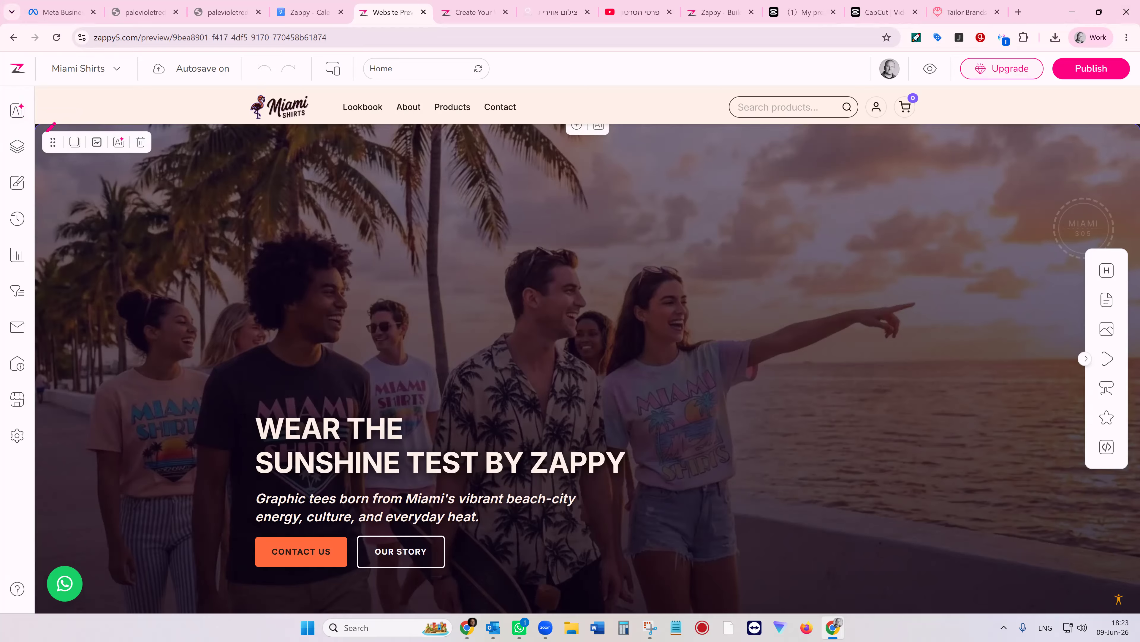
# - Select the empty featured products message box as the target for an AI change, and clear the selection
pyautogui.click(17, 111)
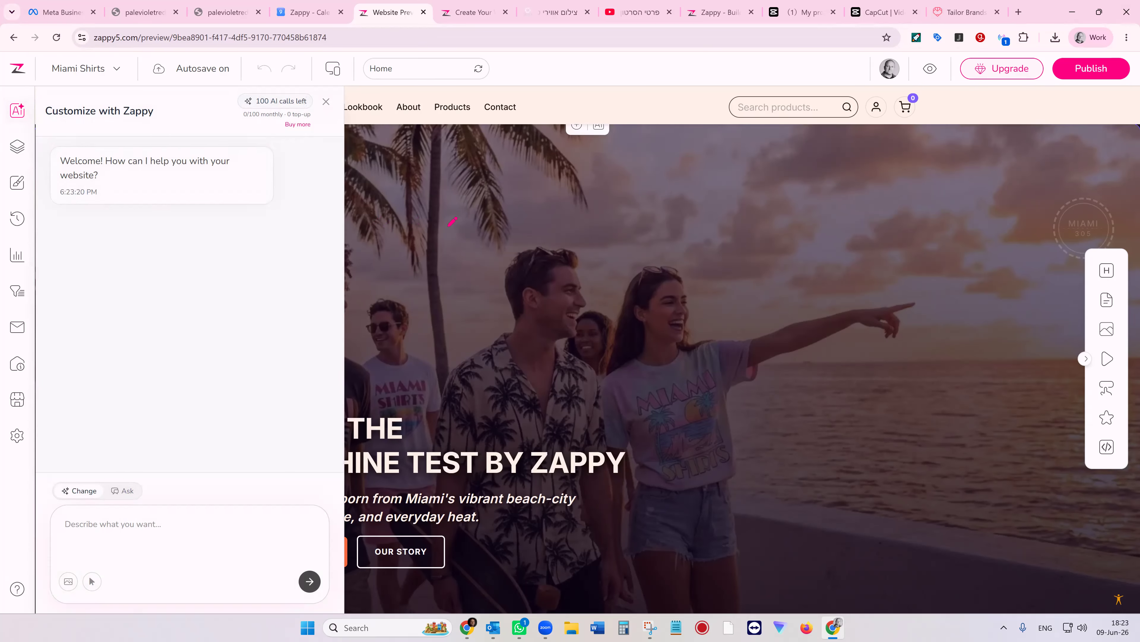
pyautogui.scroll(-8, 458, 234)
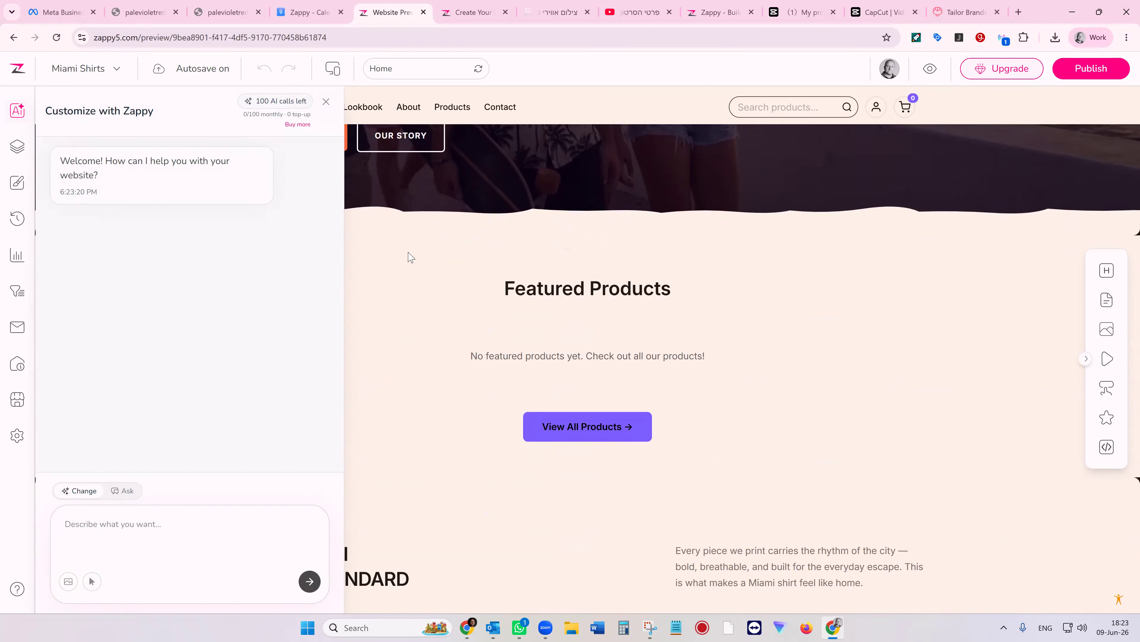
pyautogui.click(93, 582)
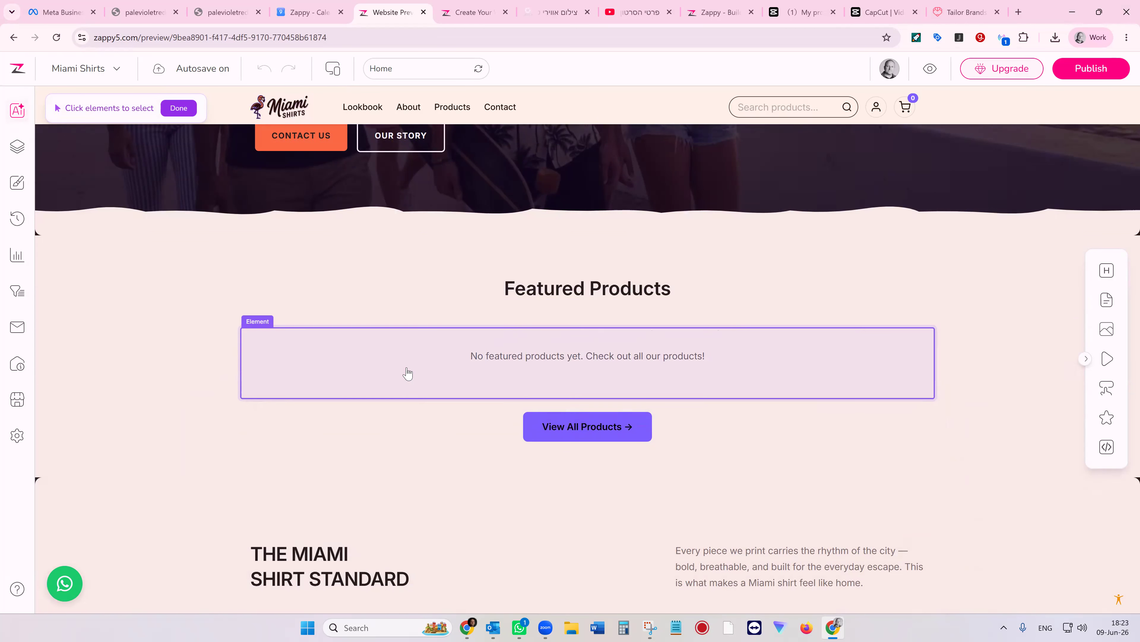
pyautogui.click(279, 357)
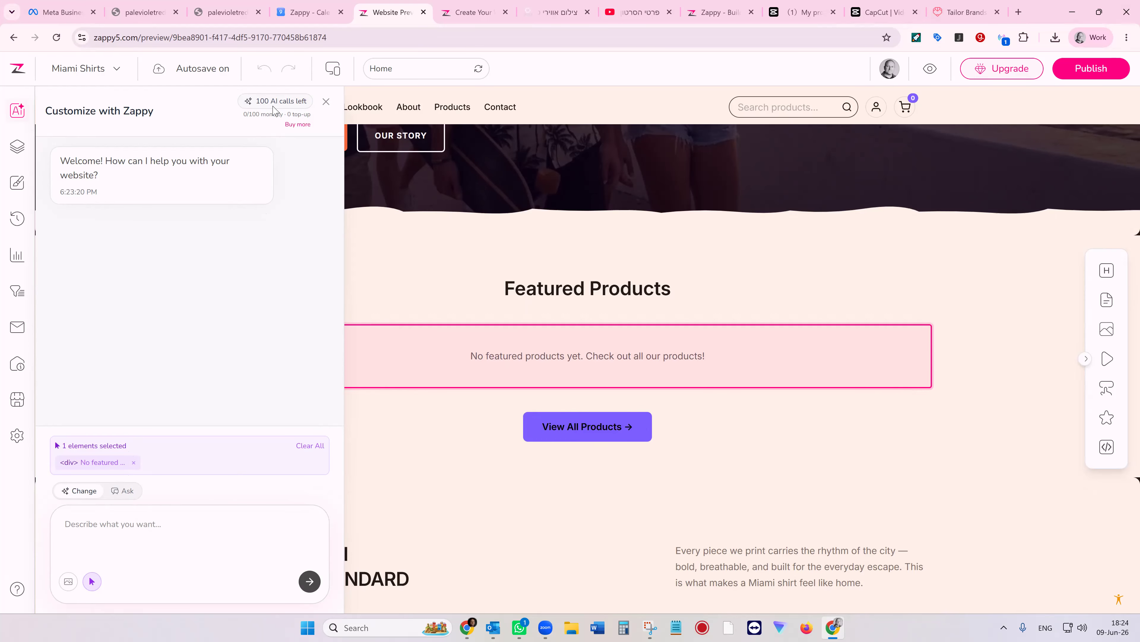
pyautogui.click(18, 147)
pyautogui.click(17, 110)
pyautogui.click(305, 447)
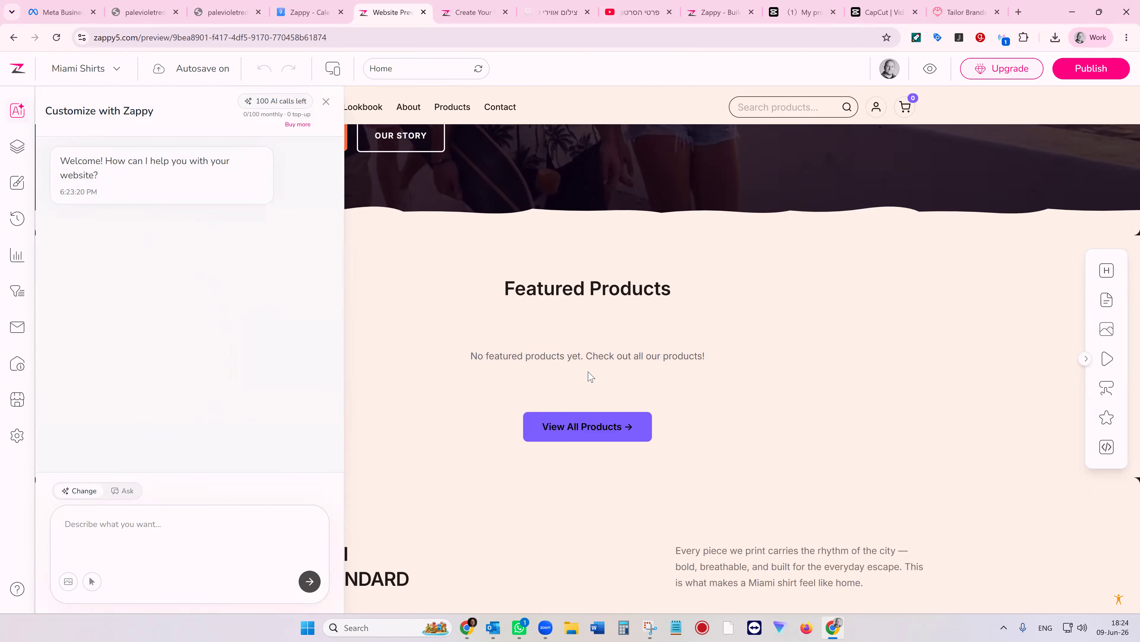
# - Switch the AI customization chat from Change to Ask mode
pyautogui.click(95, 523)
pyautogui.click(108, 520)
pyautogui.click(122, 491)
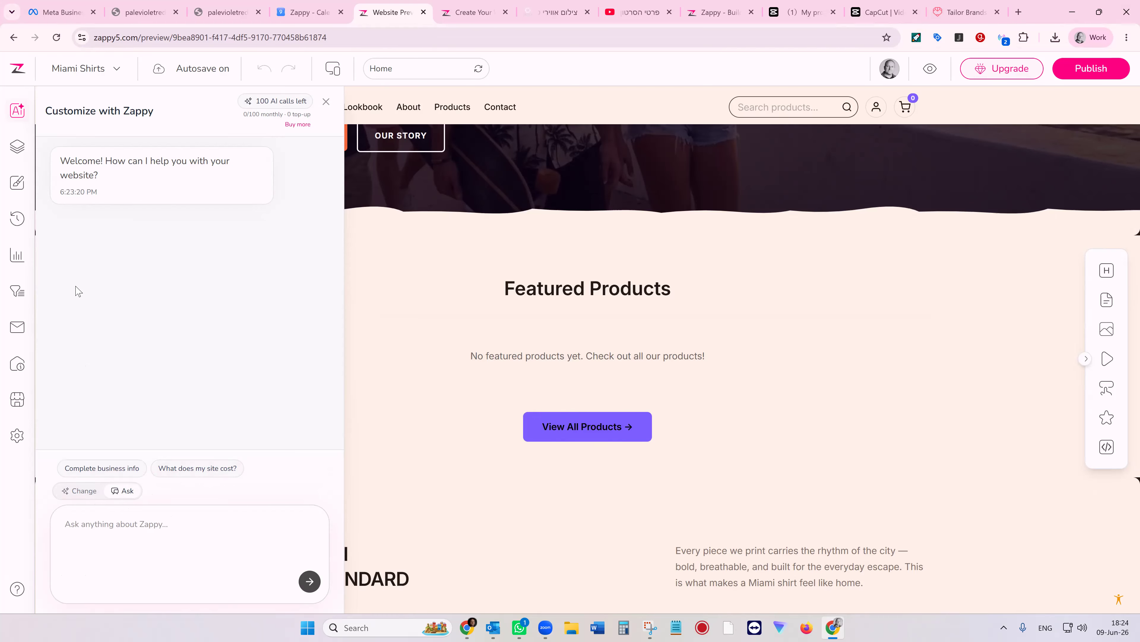
# - Examine the site pages and the Lookbook page's SEO and social sharing settings, leaving them unsaved
pyautogui.click(18, 155)
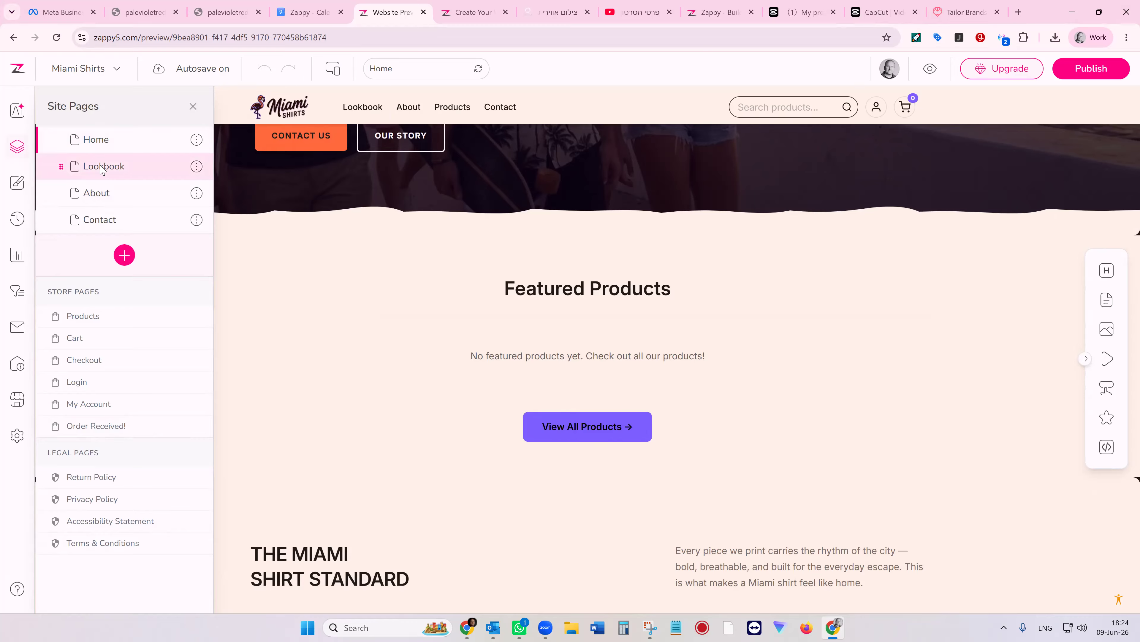
pyautogui.click(197, 166)
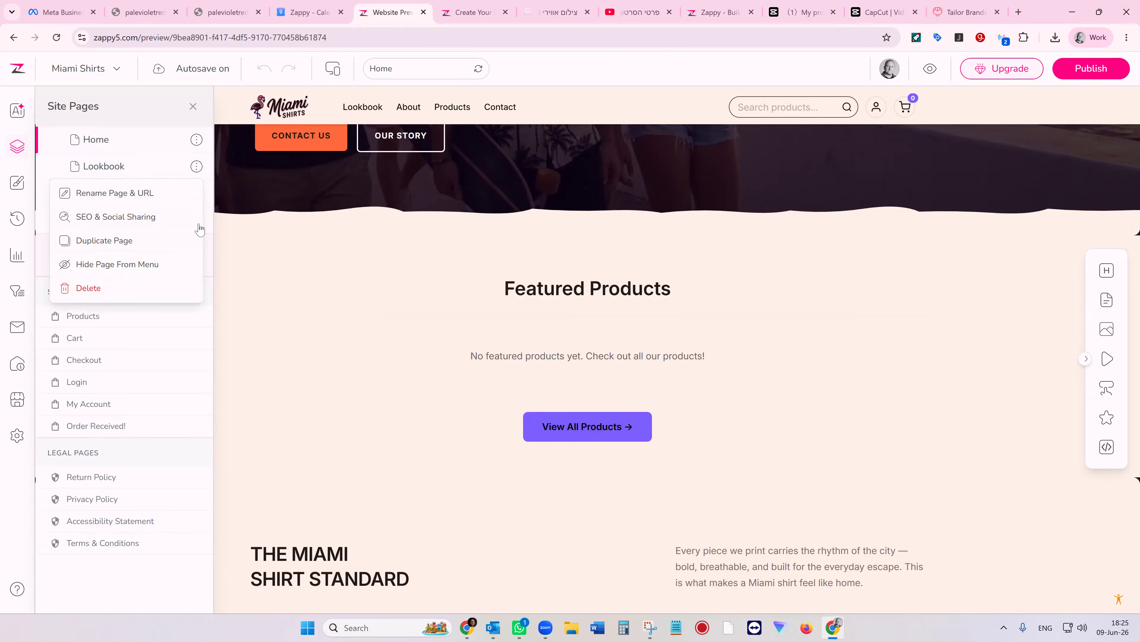
pyautogui.click(172, 217)
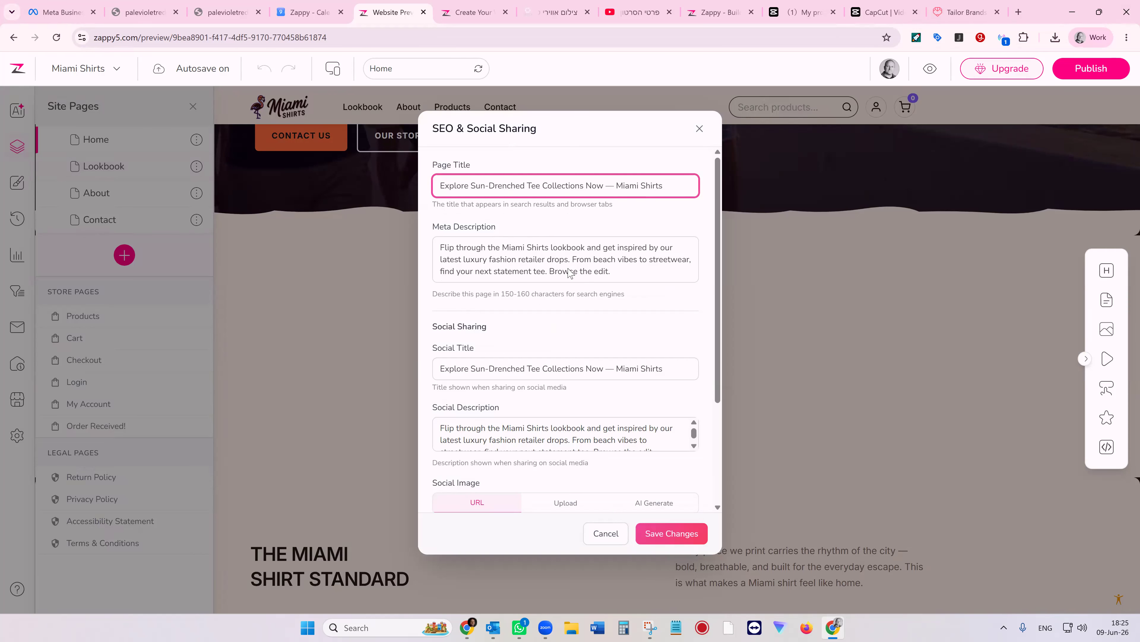
pyautogui.click(699, 129)
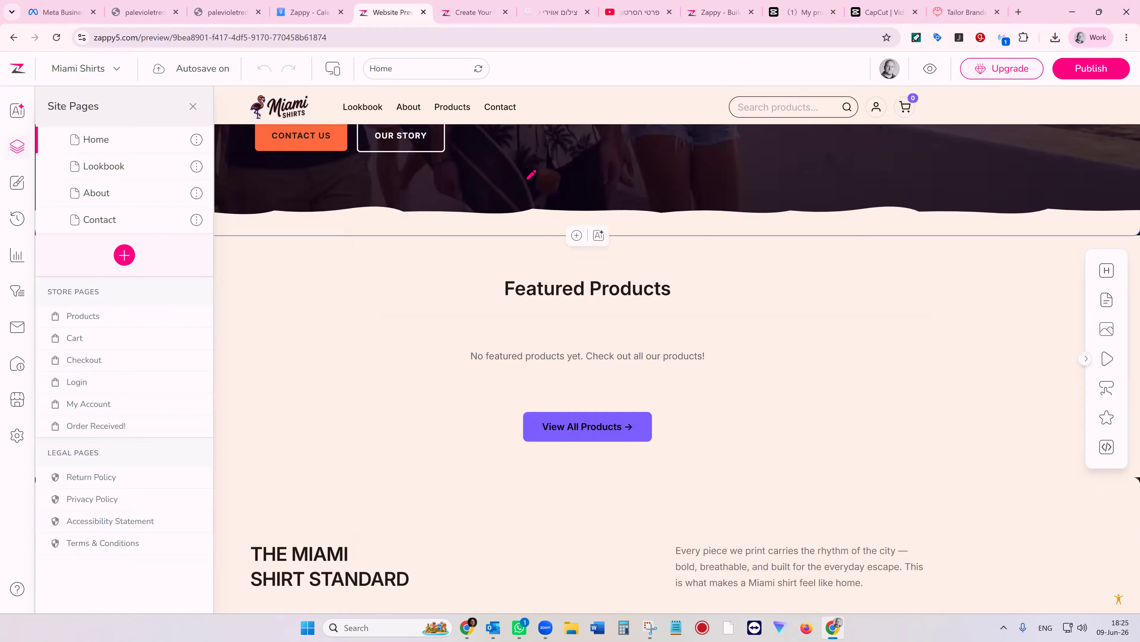
# - Look over the style editing options and the site analytics overview, and close the analytics
pyautogui.click(18, 184)
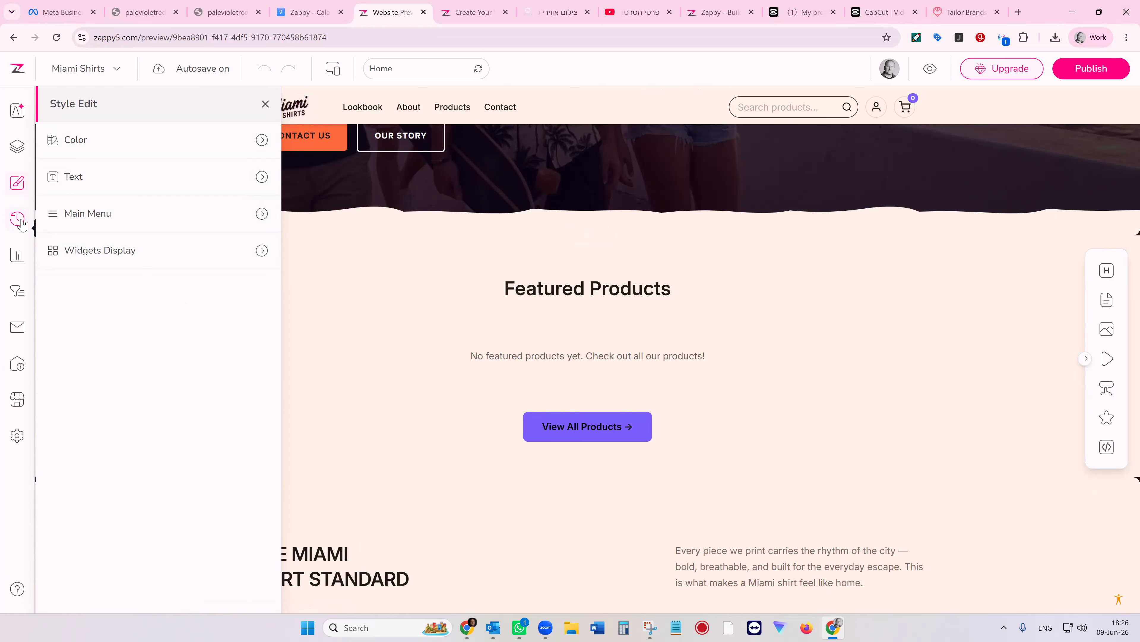
pyautogui.click(16, 256)
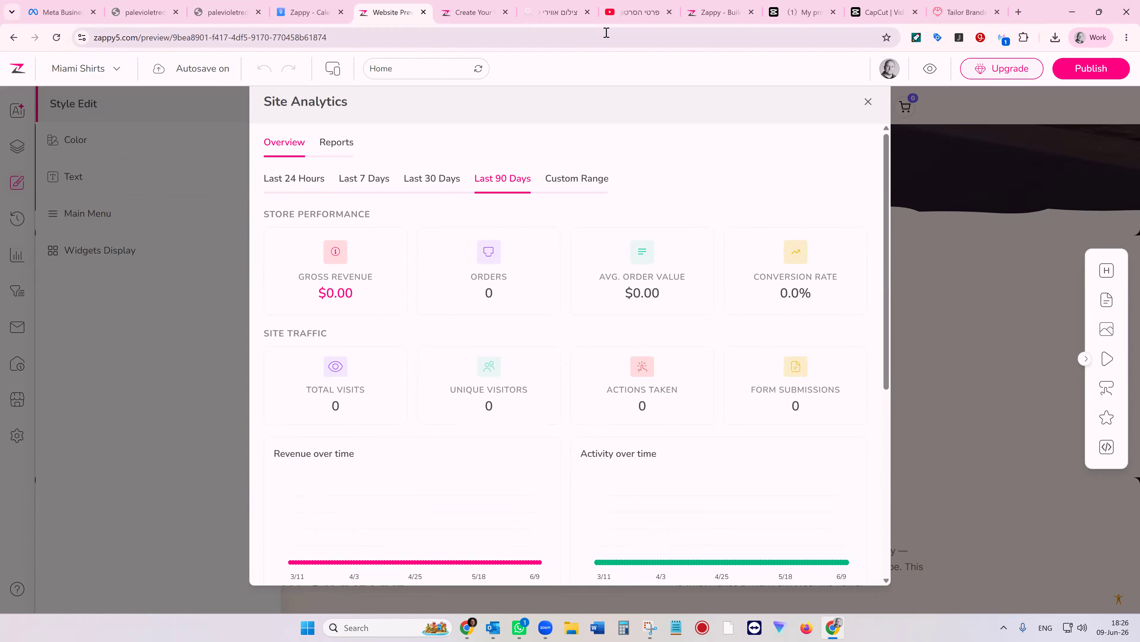
pyautogui.click(868, 103)
# - View the Google Analytics configuration among the website integrations, and close without adding it
pyautogui.click(16, 438)
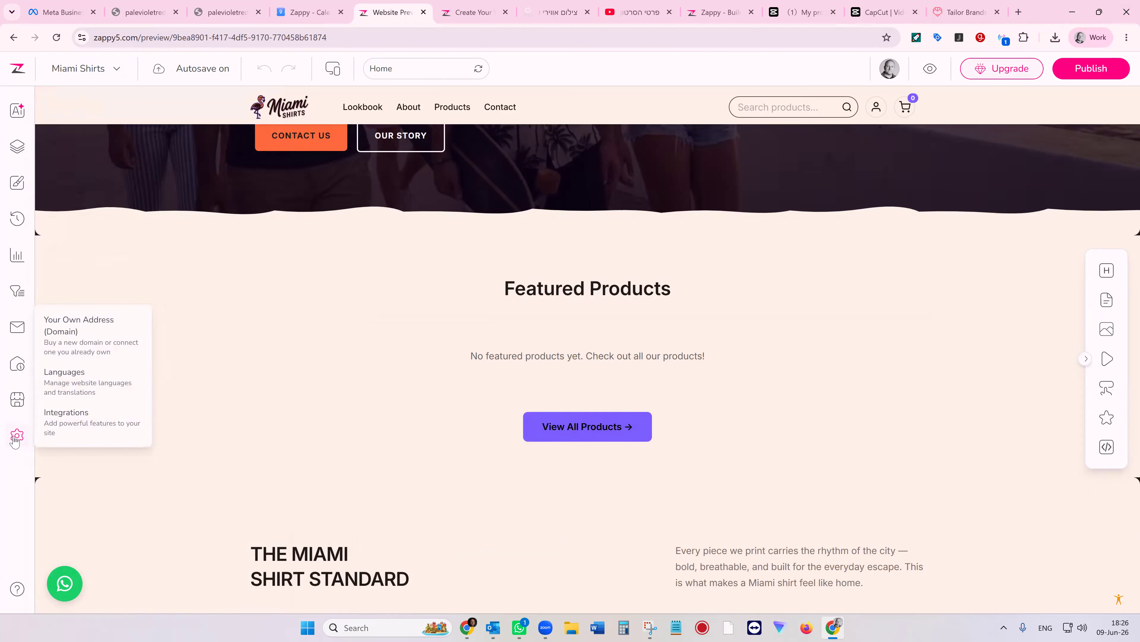
pyautogui.click(74, 414)
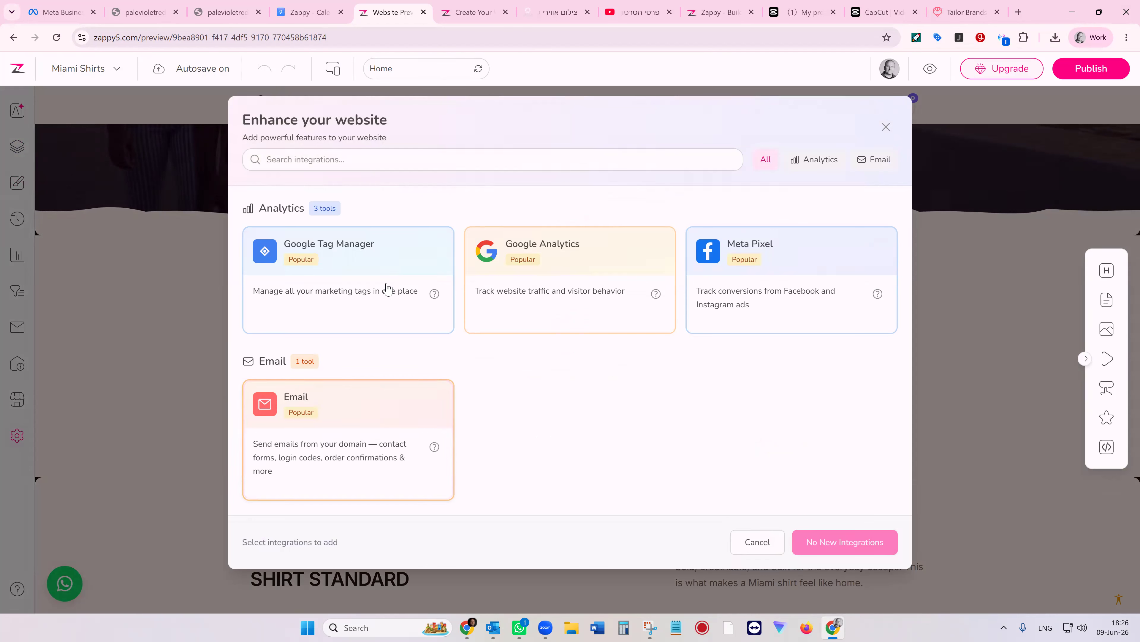
pyautogui.click(548, 258)
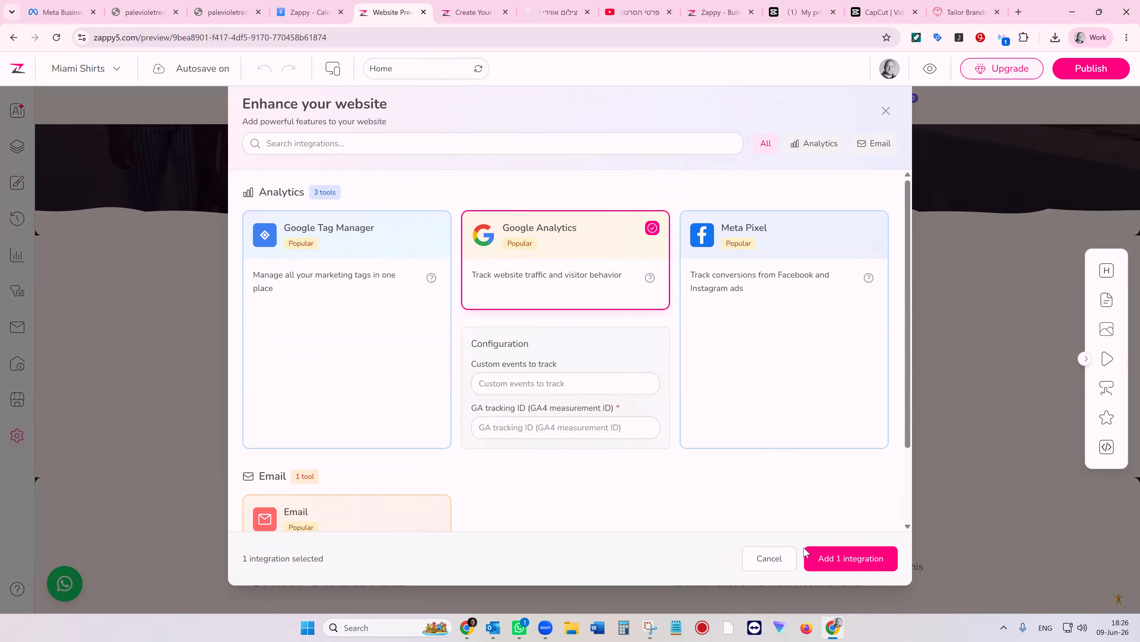
pyautogui.click(886, 110)
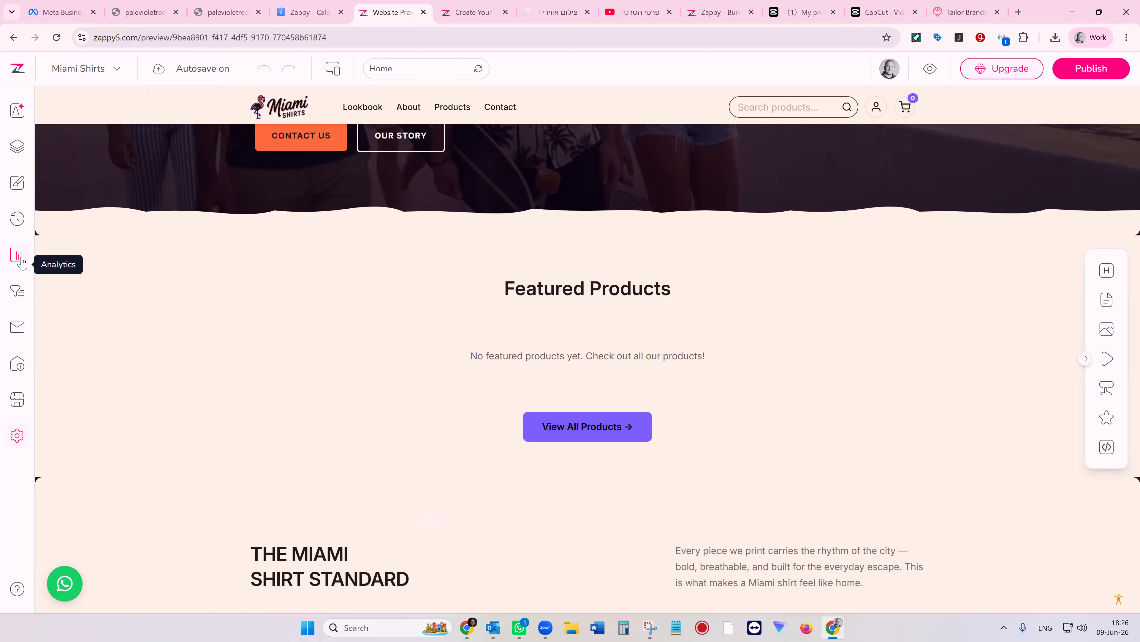
# - View the lead management overview for the site and close it
pyautogui.click(27, 293)
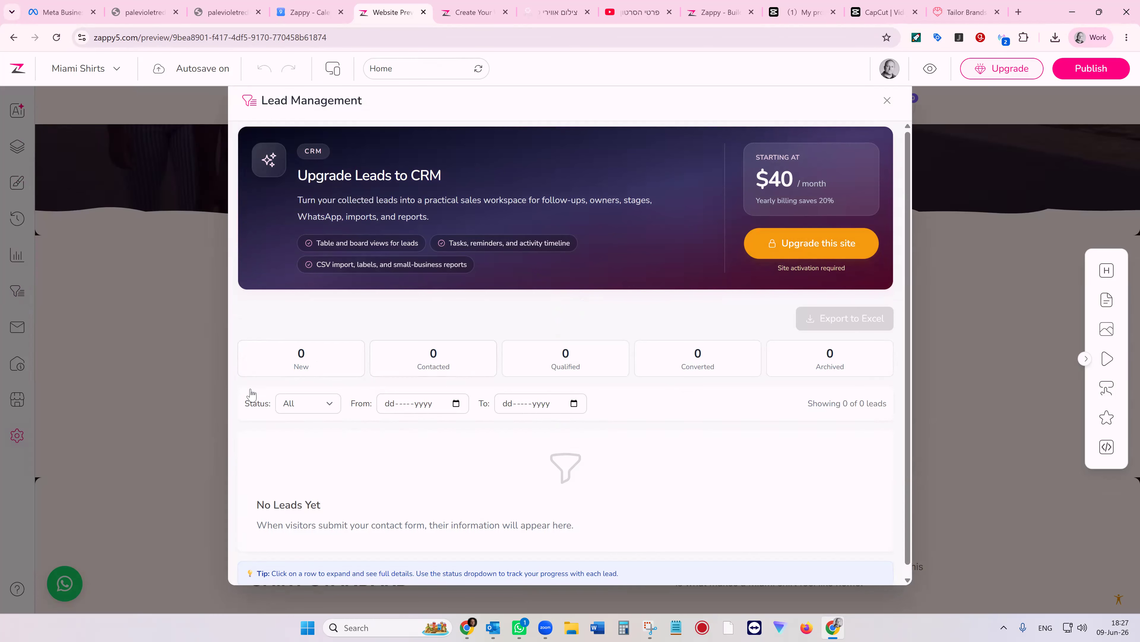
pyautogui.click(886, 101)
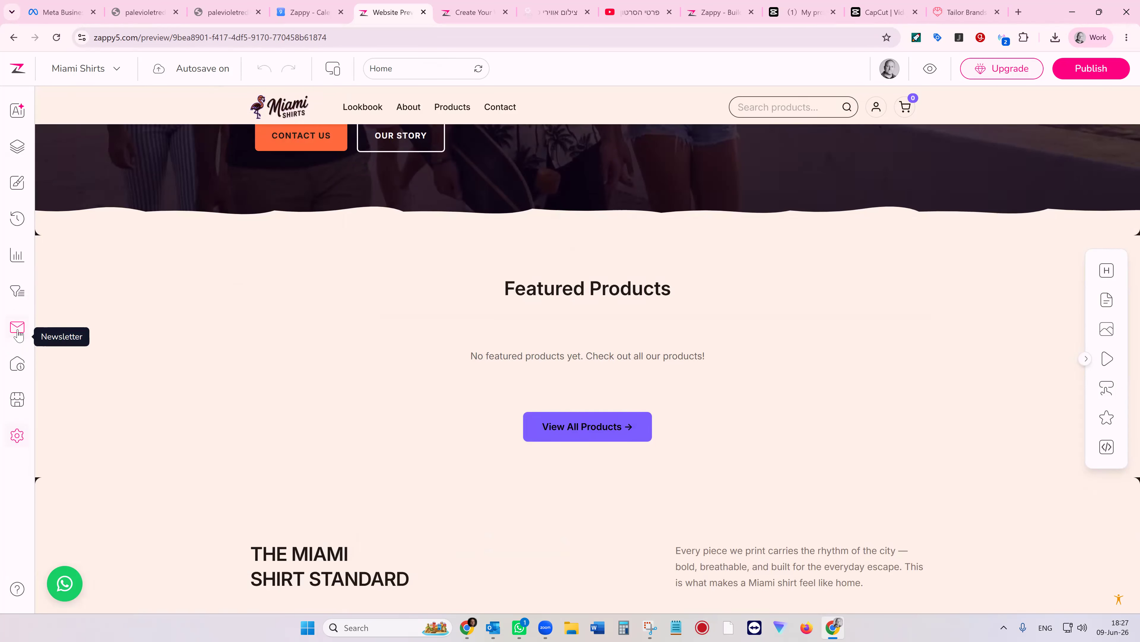
# - Examine the business details, opening hours and social media sections of the business info
pyautogui.click(18, 365)
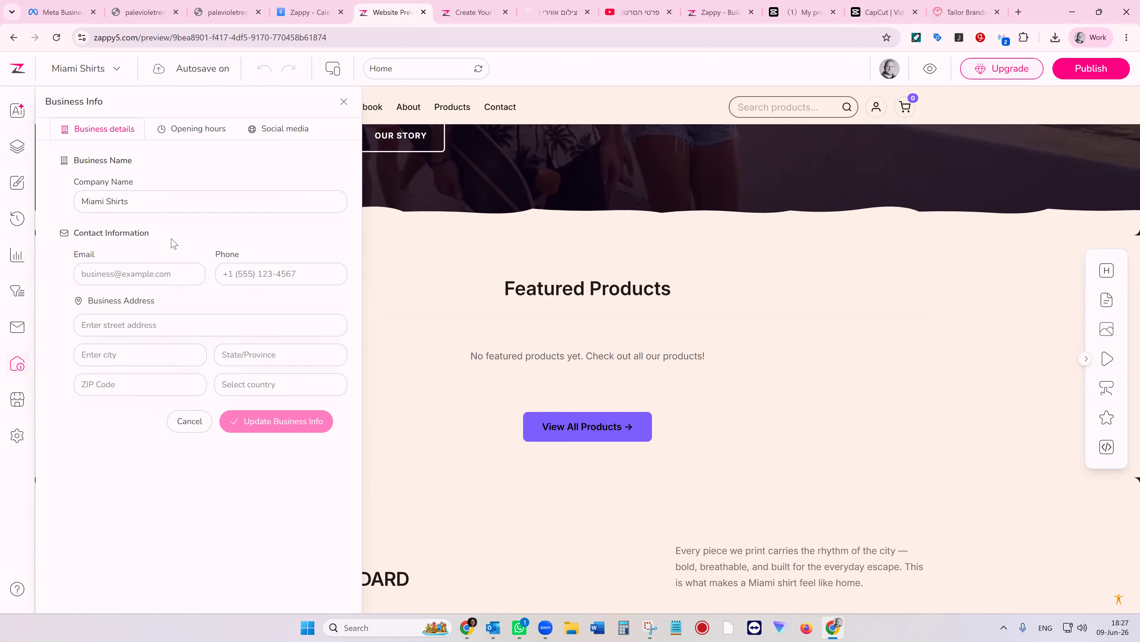
pyautogui.click(194, 129)
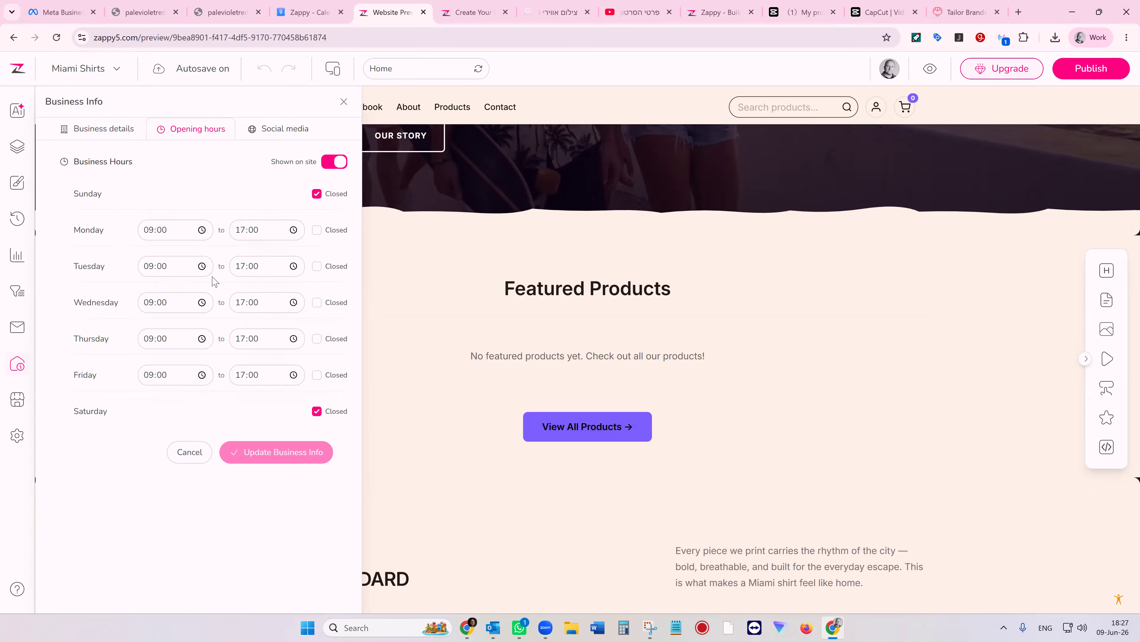
pyautogui.click(271, 134)
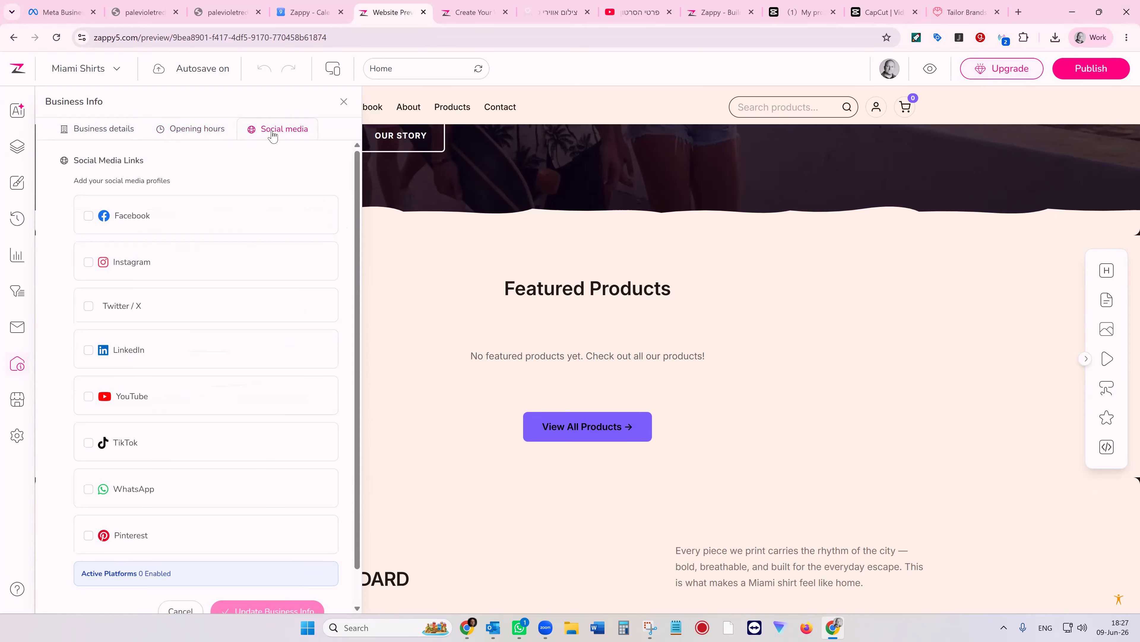
# - Enable the Facebook and Instagram links in the social media settings, and disable both again
pyautogui.click(89, 216)
pyautogui.click(89, 266)
pyautogui.click(89, 216)
pyautogui.click(88, 262)
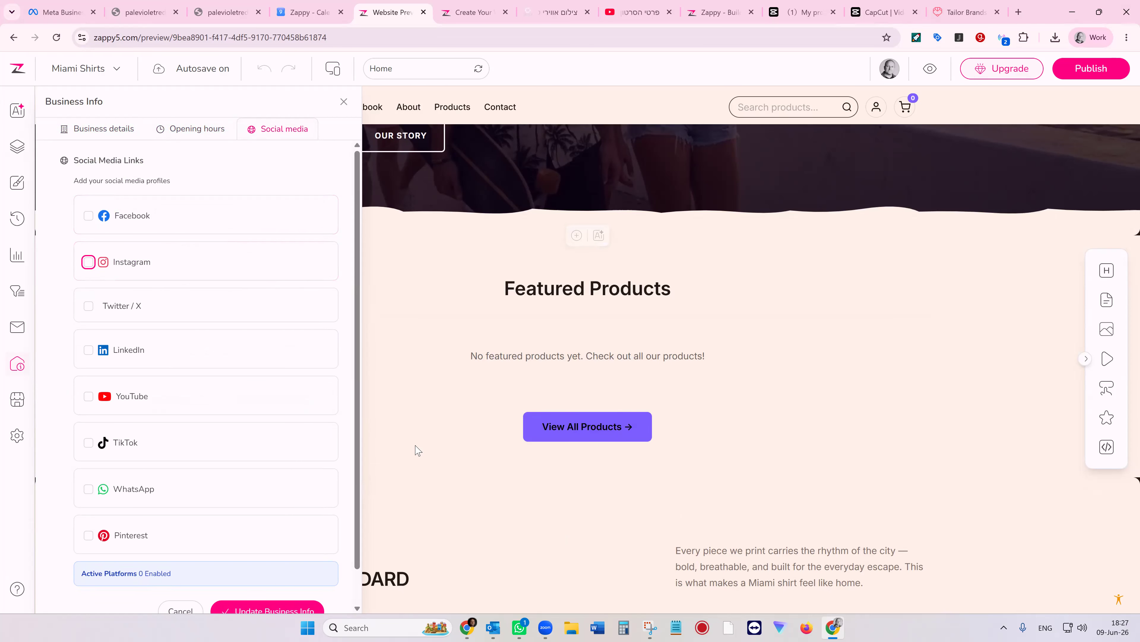
# - View the store manager's products page with its general product settings, and close it
pyautogui.click(18, 399)
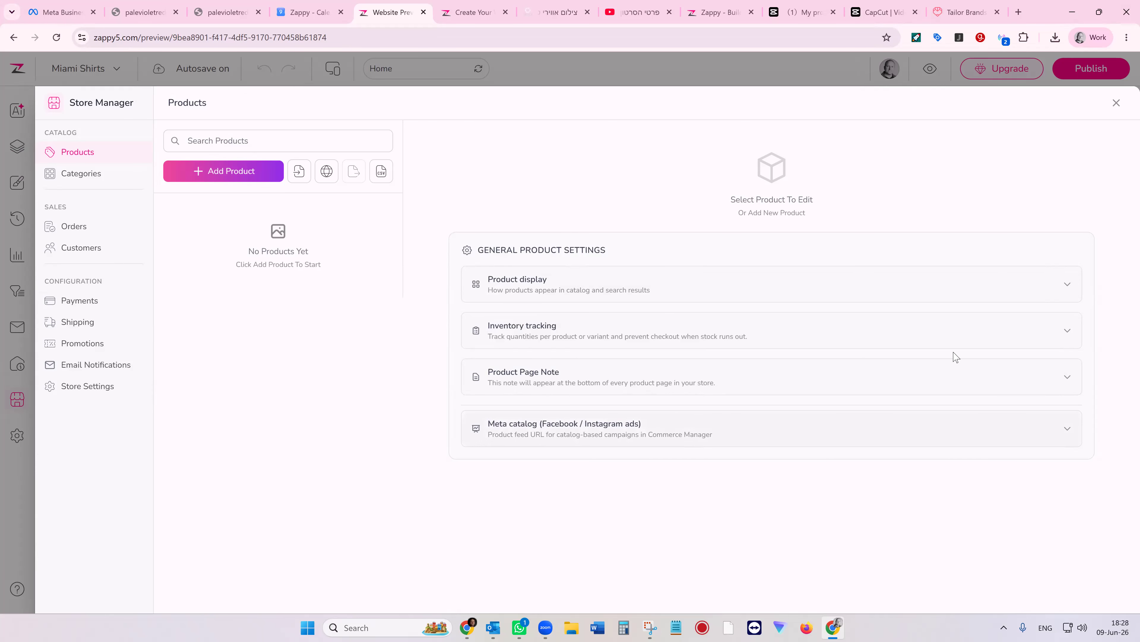
pyautogui.click(1116, 102)
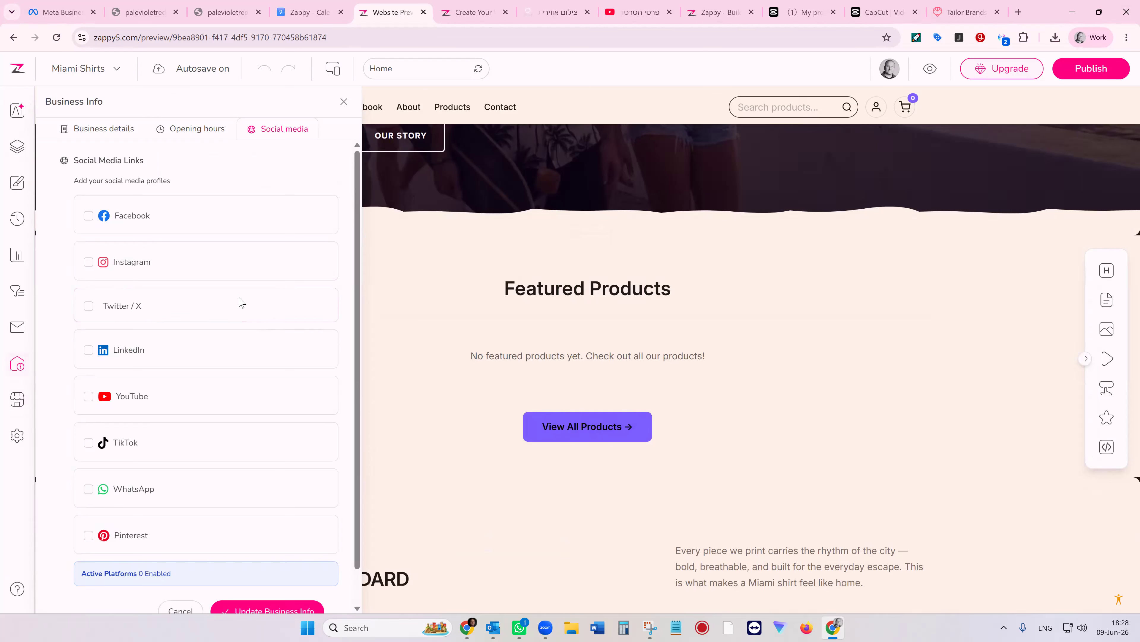
# - Examine the languages available to add to the website, and close the list without adding any
pyautogui.click(17, 435)
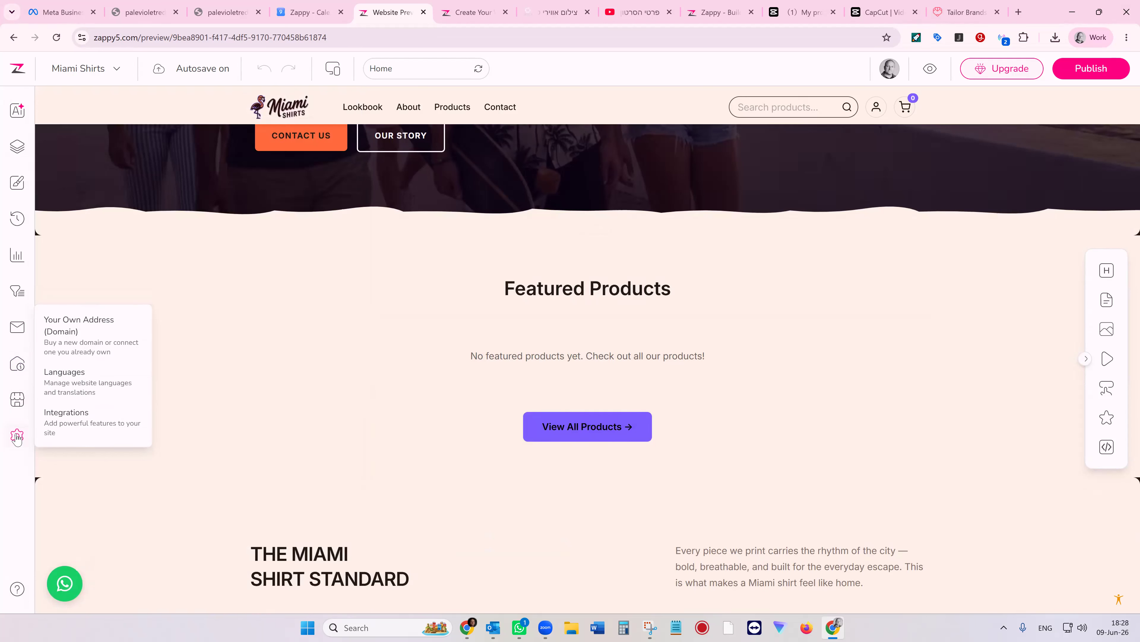
pyautogui.click(87, 378)
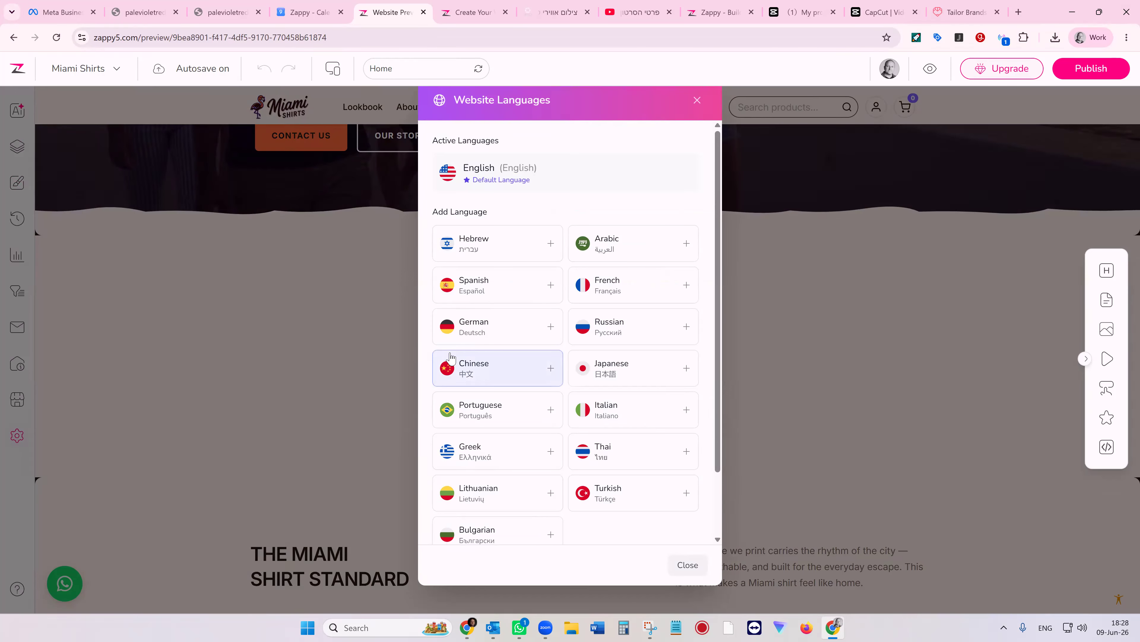
pyautogui.scroll(-2, 447, 357)
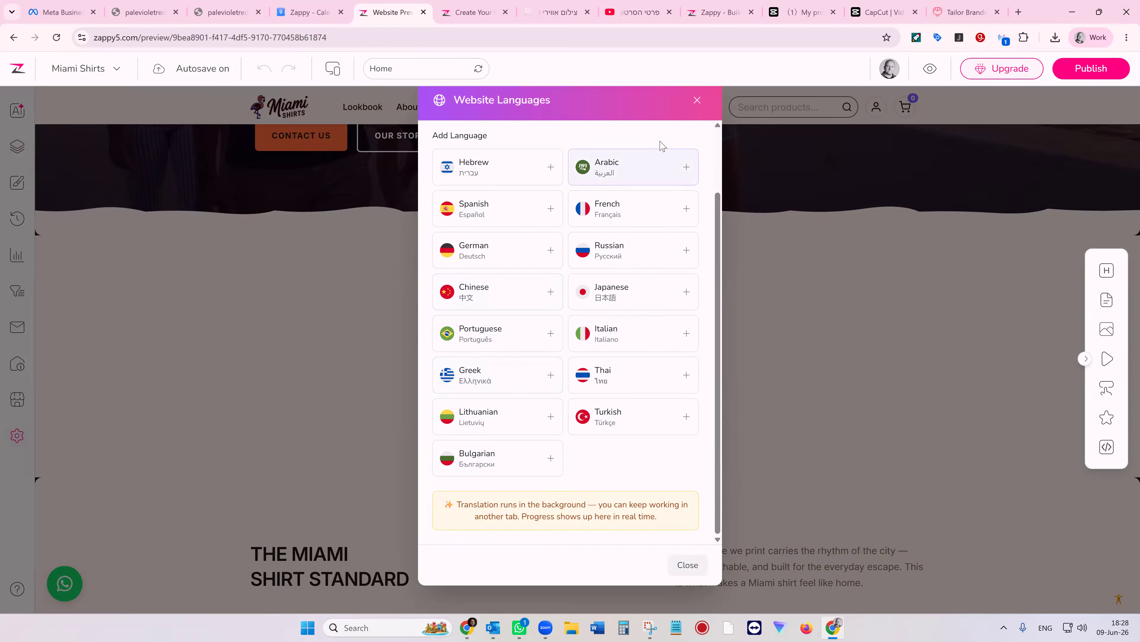
pyautogui.click(696, 100)
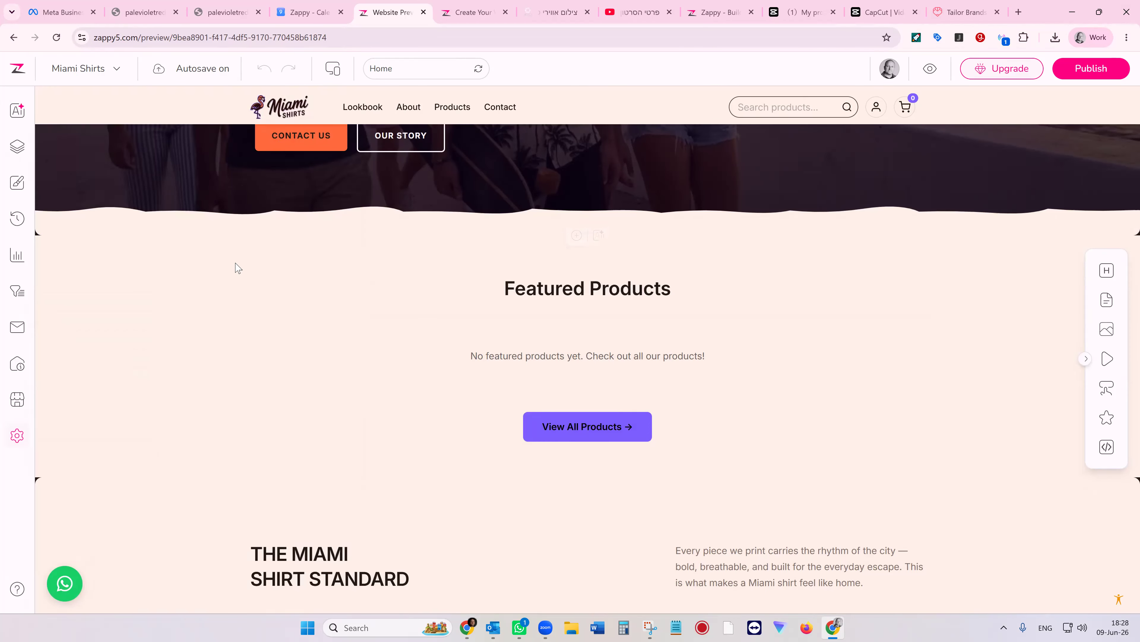
# - Try to open the custom domain settings for the website, and dismiss the dialog
pyautogui.scroll(5, 557, 280)
pyautogui.scroll(2, 558, 280)
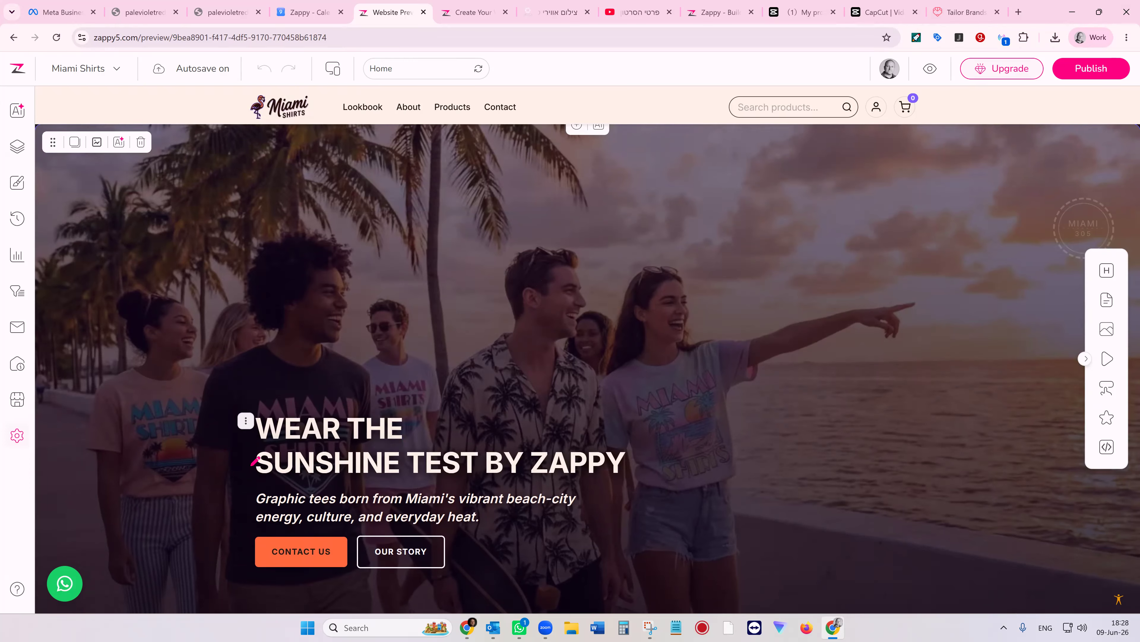
pyautogui.click(22, 440)
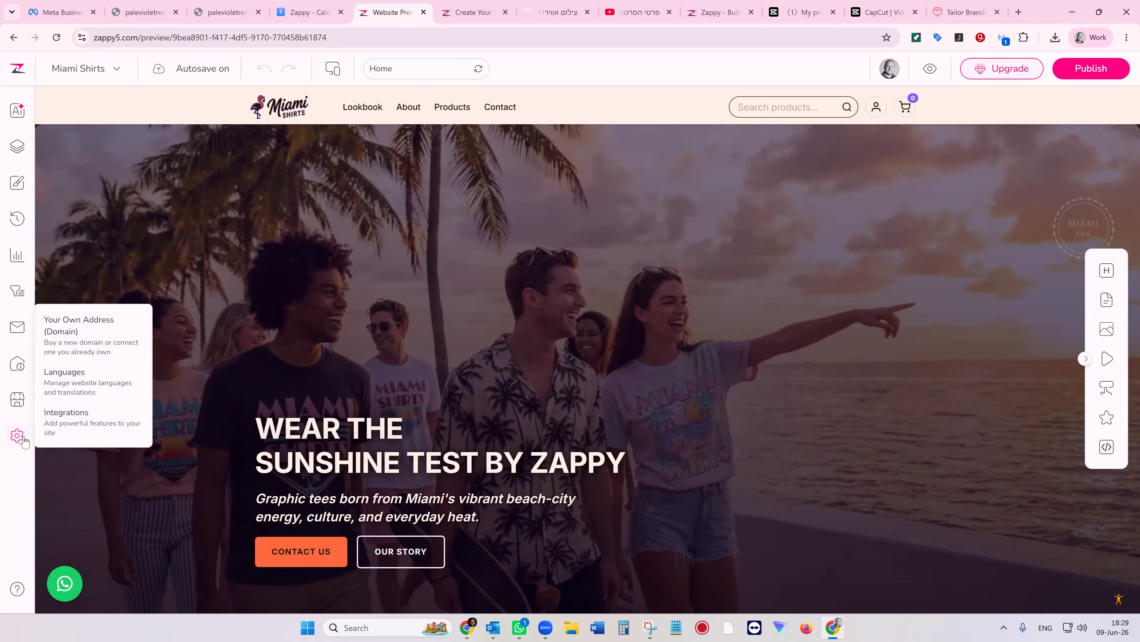
pyautogui.click(85, 331)
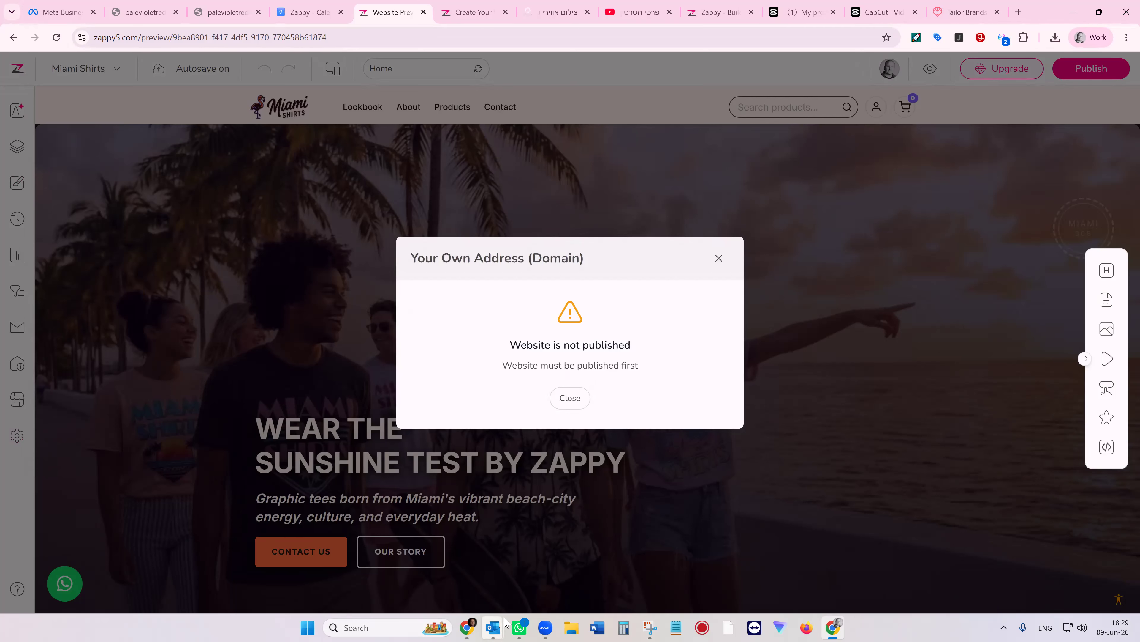
pyautogui.click(570, 400)
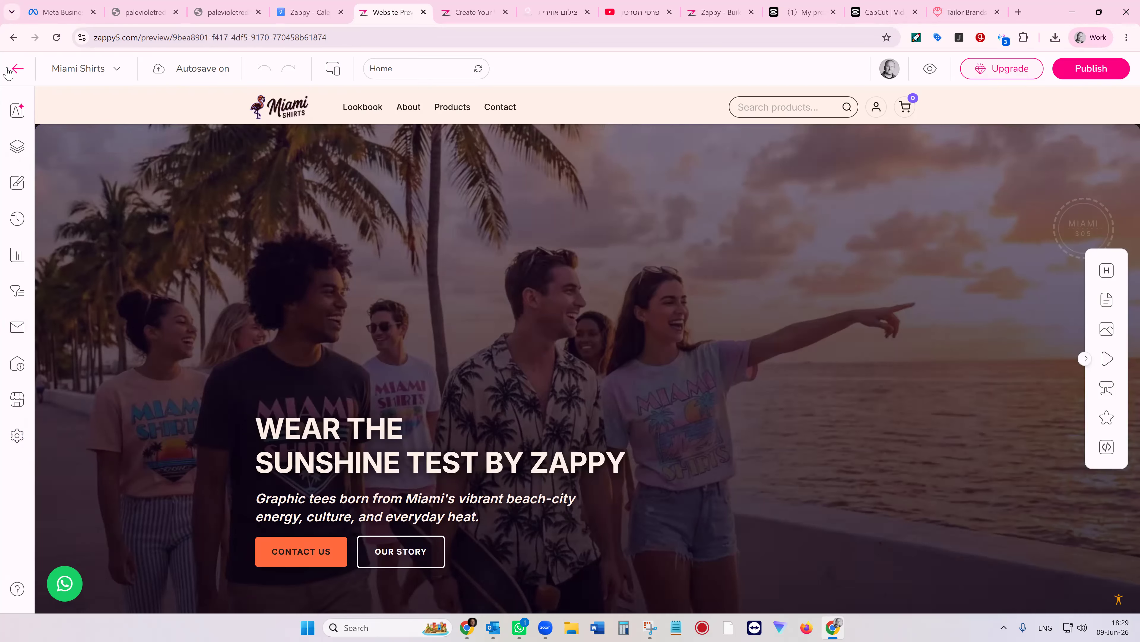
# - View the list of available websites, and switch the home page to mobile view and back to desktop
pyautogui.click(118, 70)
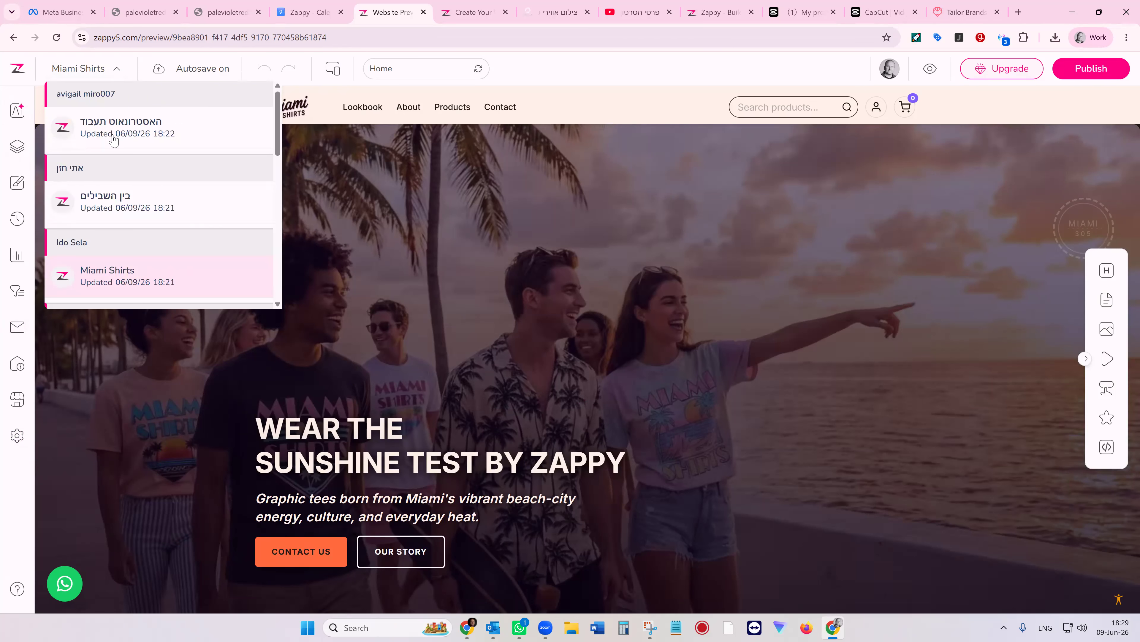
pyautogui.click(526, 59)
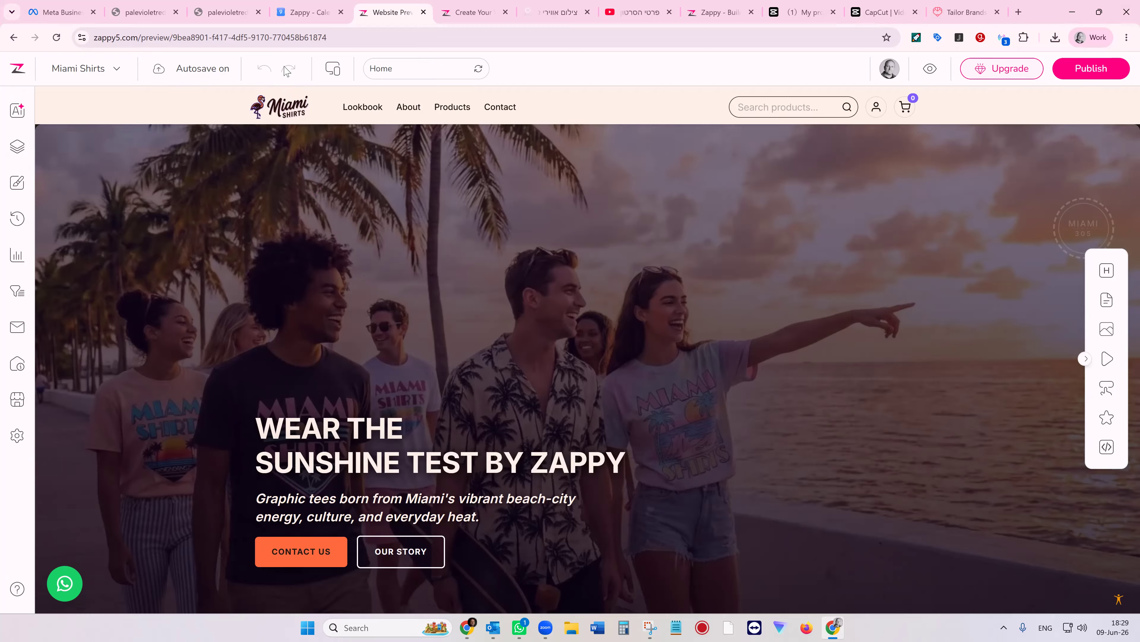
pyautogui.click(334, 71)
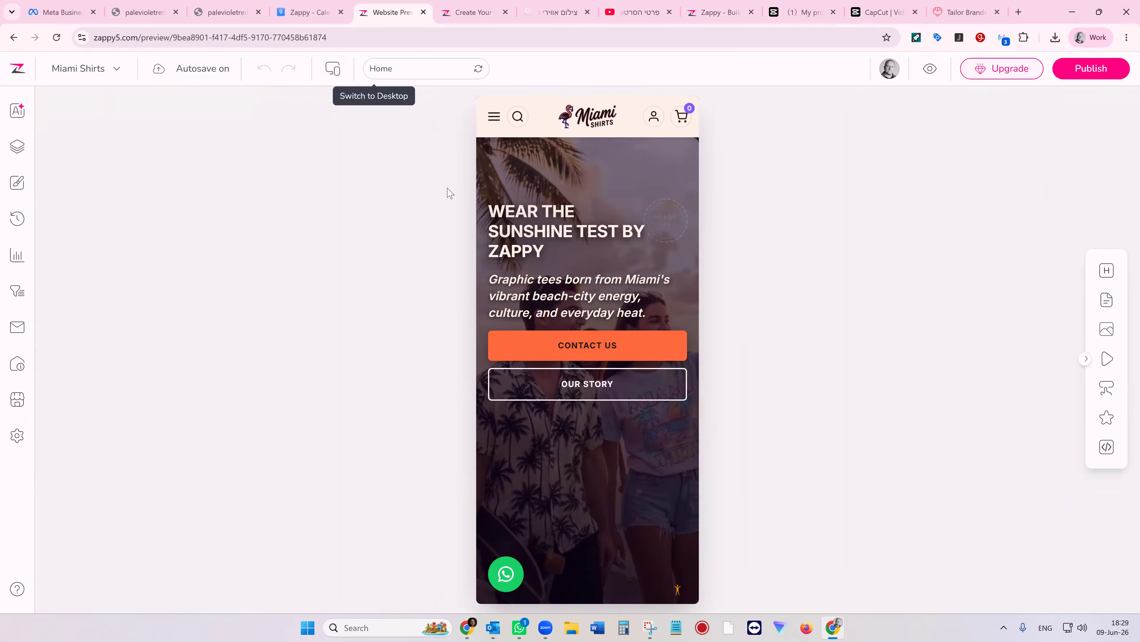
pyautogui.click(333, 68)
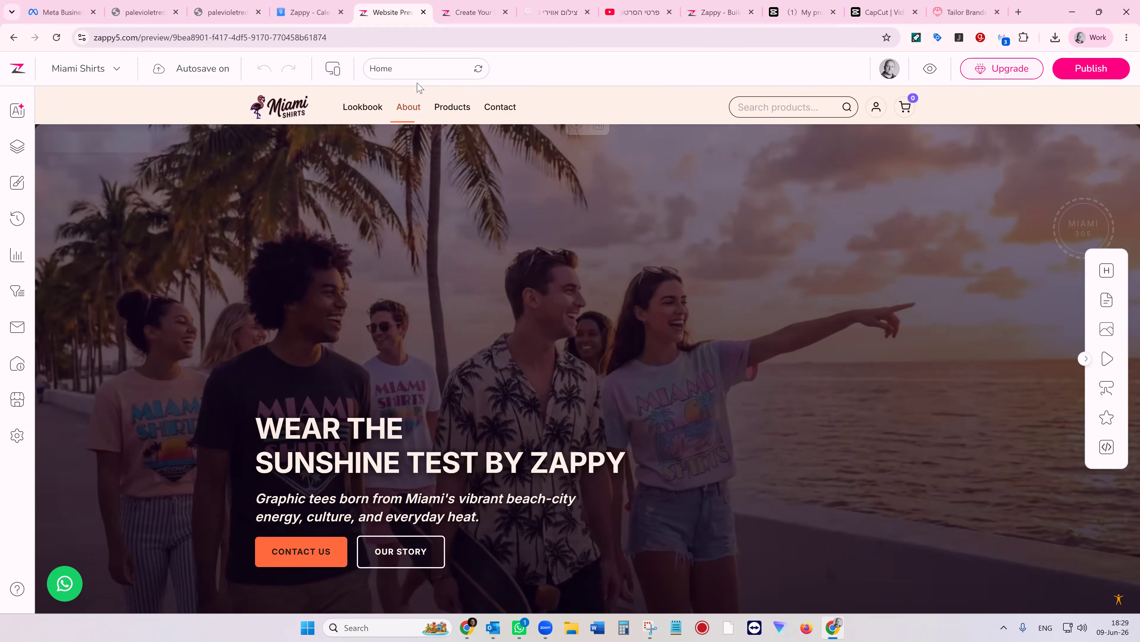
# - View the list of website pages, and open the account's User Management page before returning to the editor
pyautogui.click(410, 72)
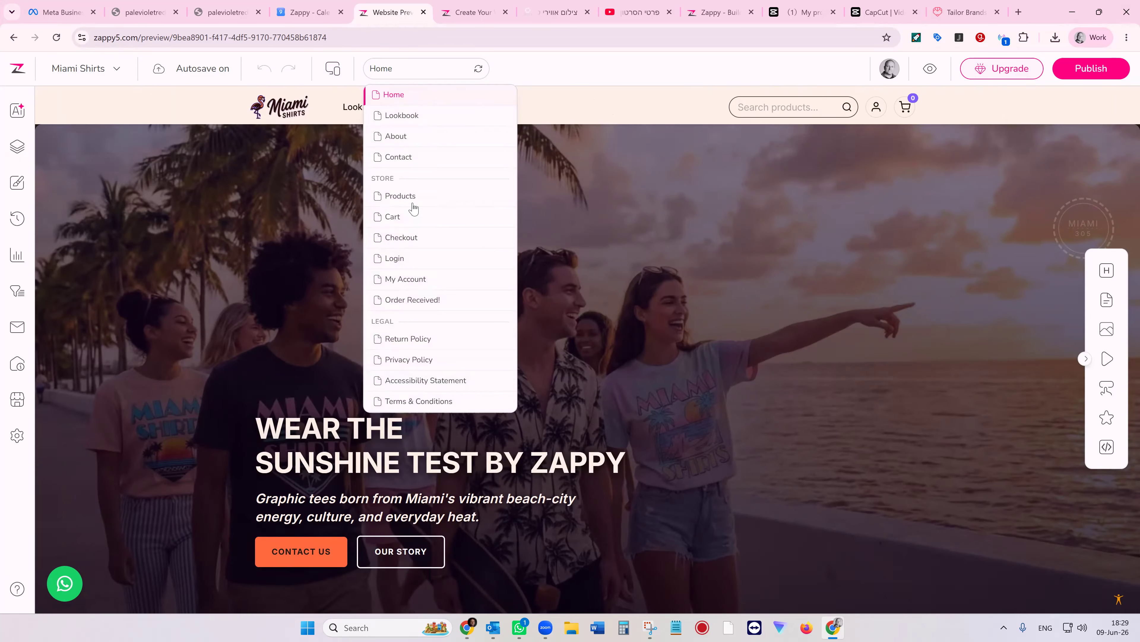
pyautogui.click(575, 62)
pyautogui.click(886, 71)
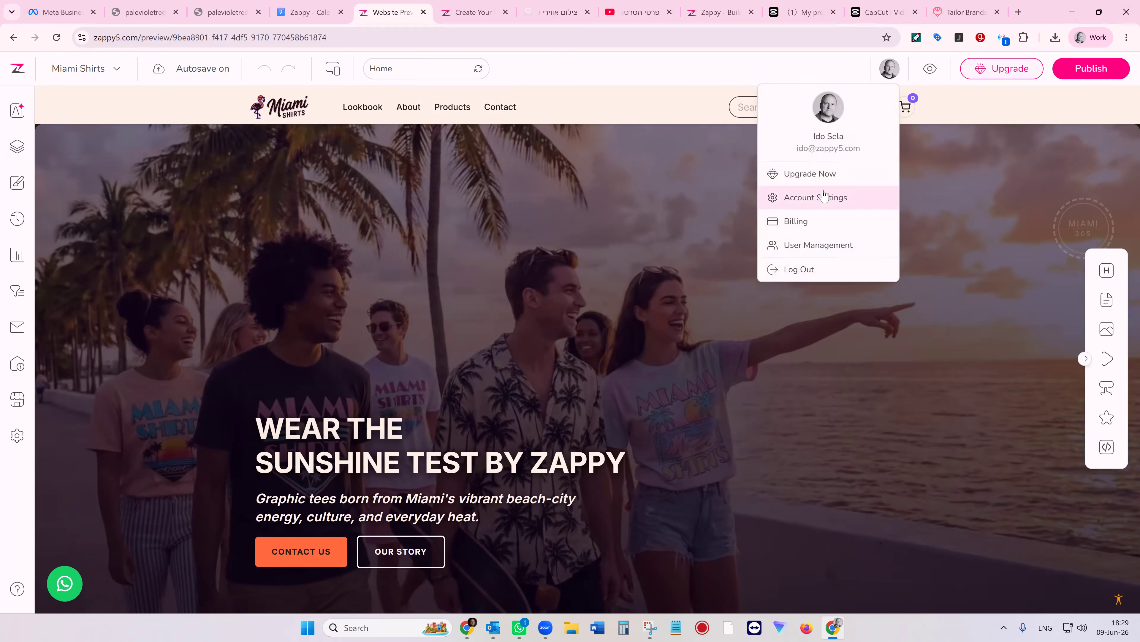
pyautogui.click(827, 244)
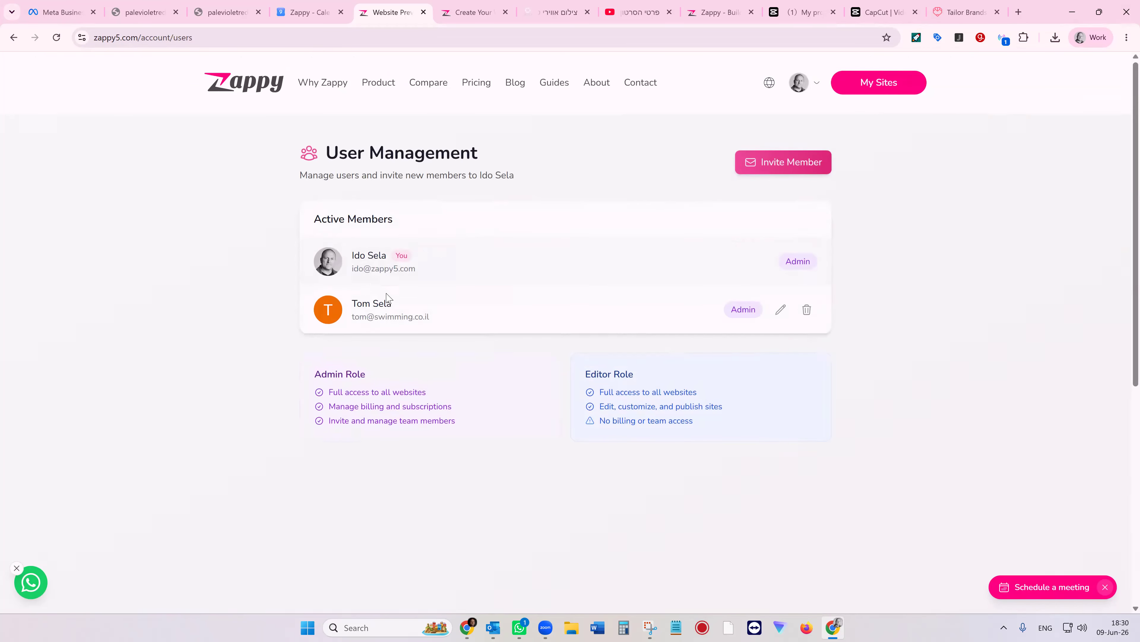
pyautogui.click(13, 38)
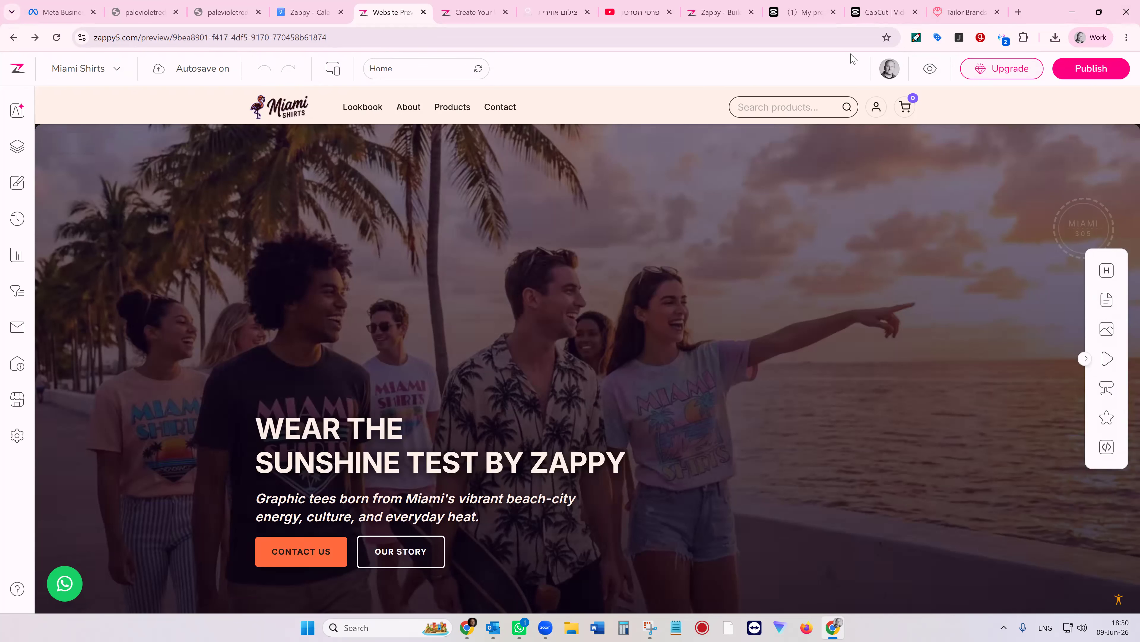
# - Preview the website in fullscreen, exit the preview, and show the preview options again
pyautogui.click(930, 71)
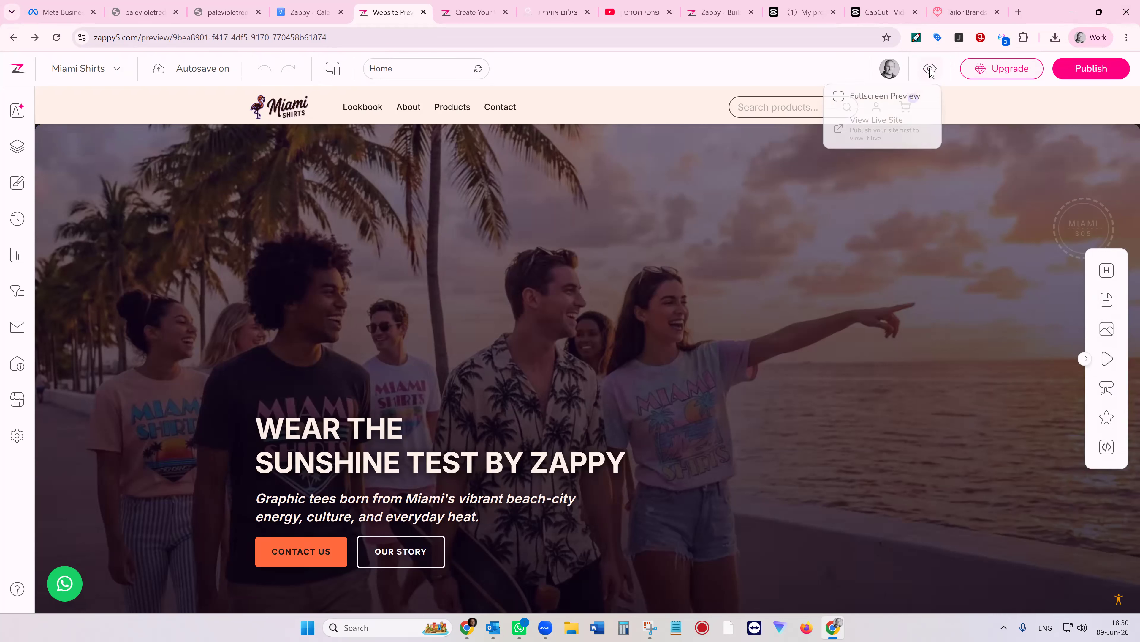
pyautogui.click(904, 99)
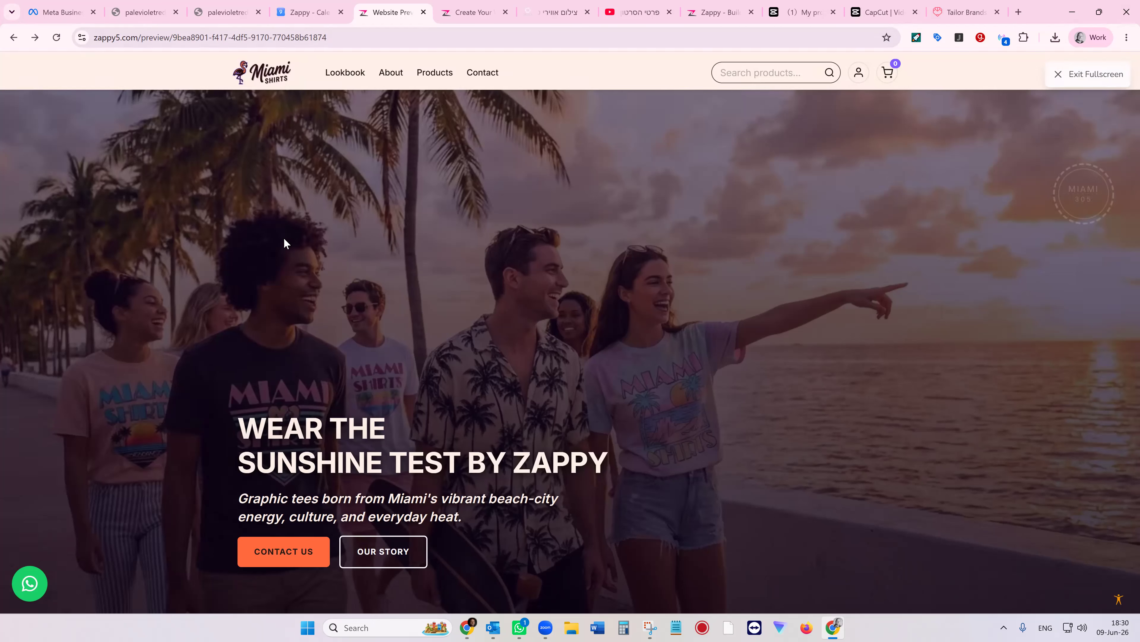
pyautogui.click(1080, 78)
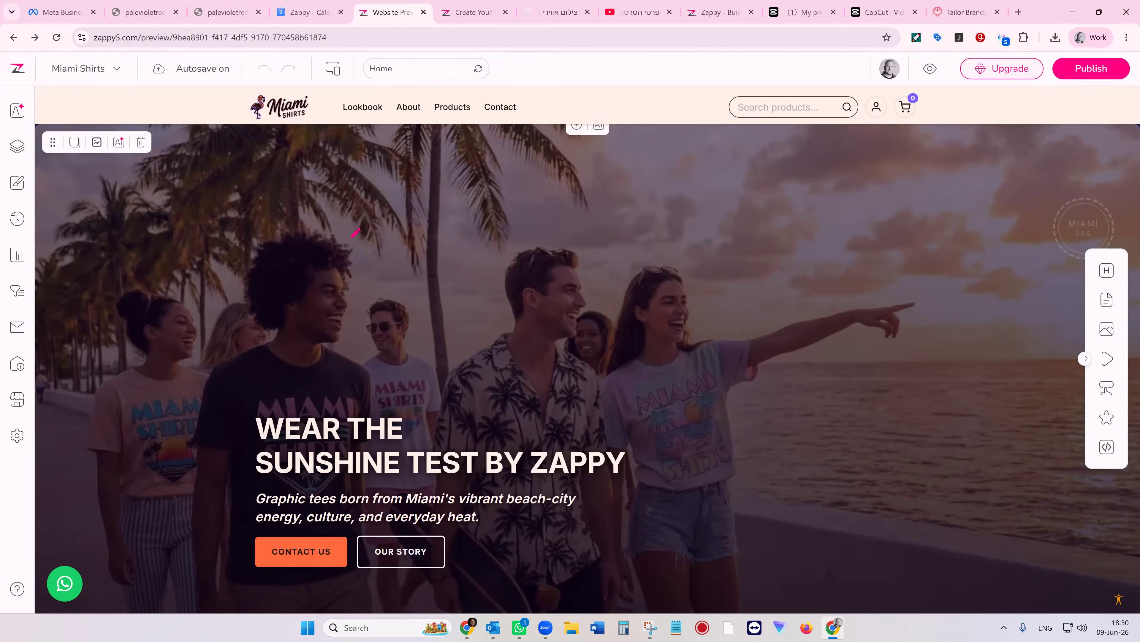
pyautogui.click(938, 69)
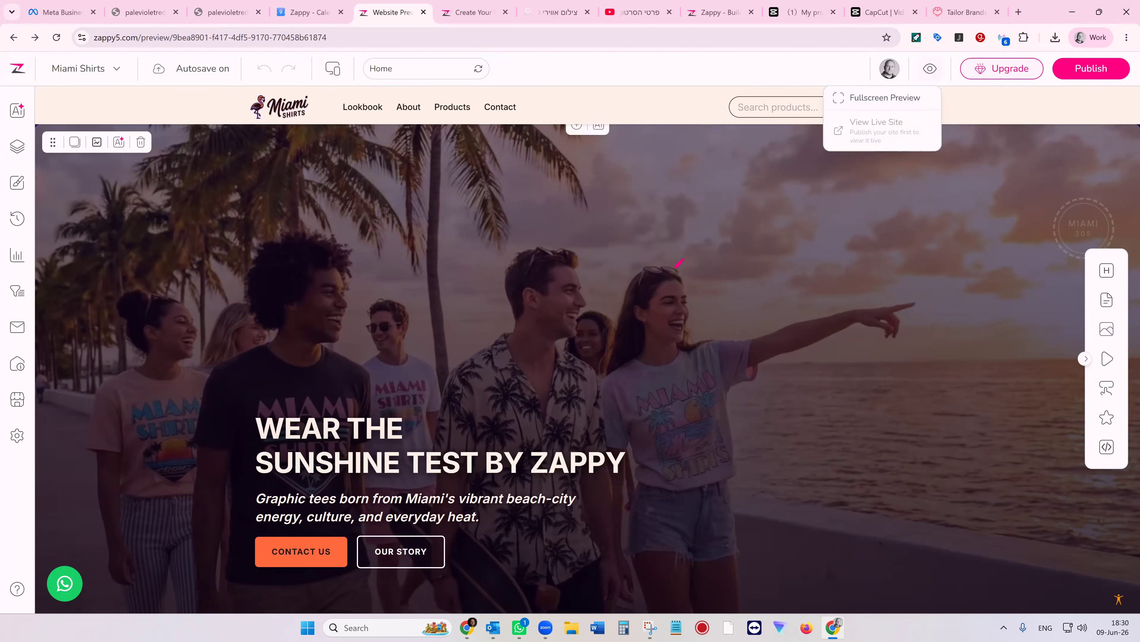
# - Add a three-column image card layout with buttons above the Featured Products section
pyautogui.scroll(-7, 508, 322)
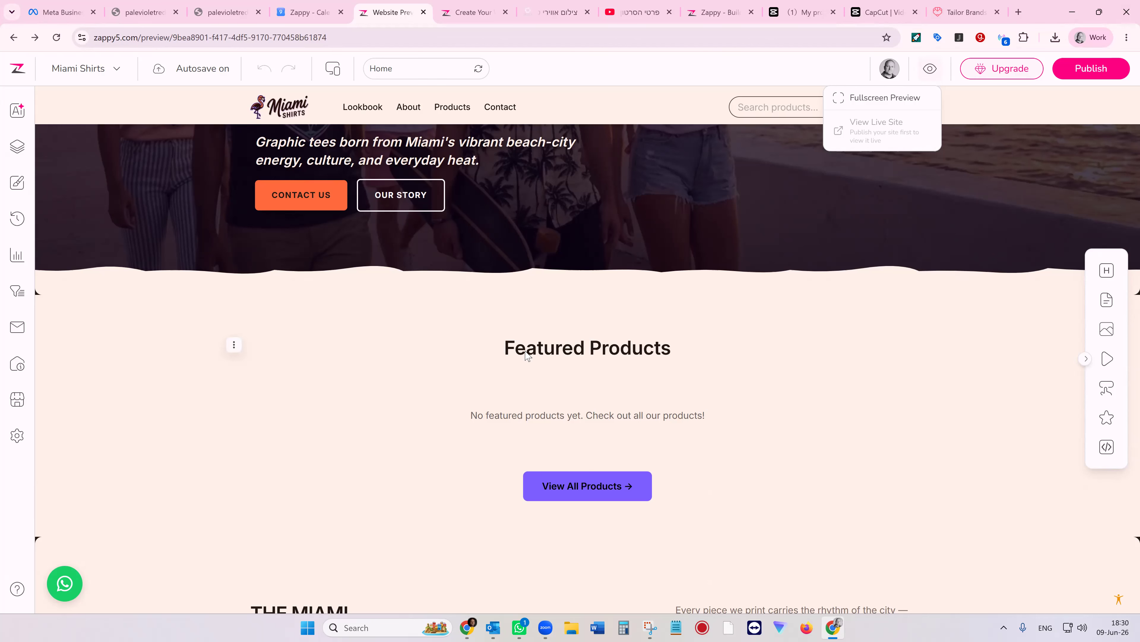
pyautogui.scroll(-6, 527, 355)
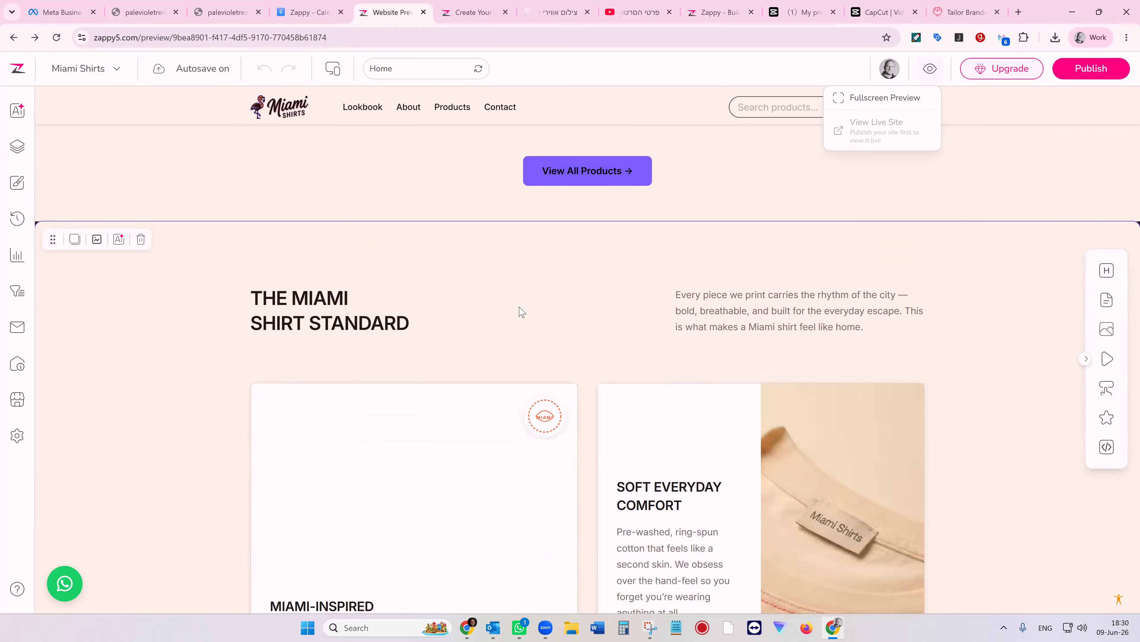
pyautogui.scroll(8, 521, 312)
pyautogui.scroll(-2, 486, 326)
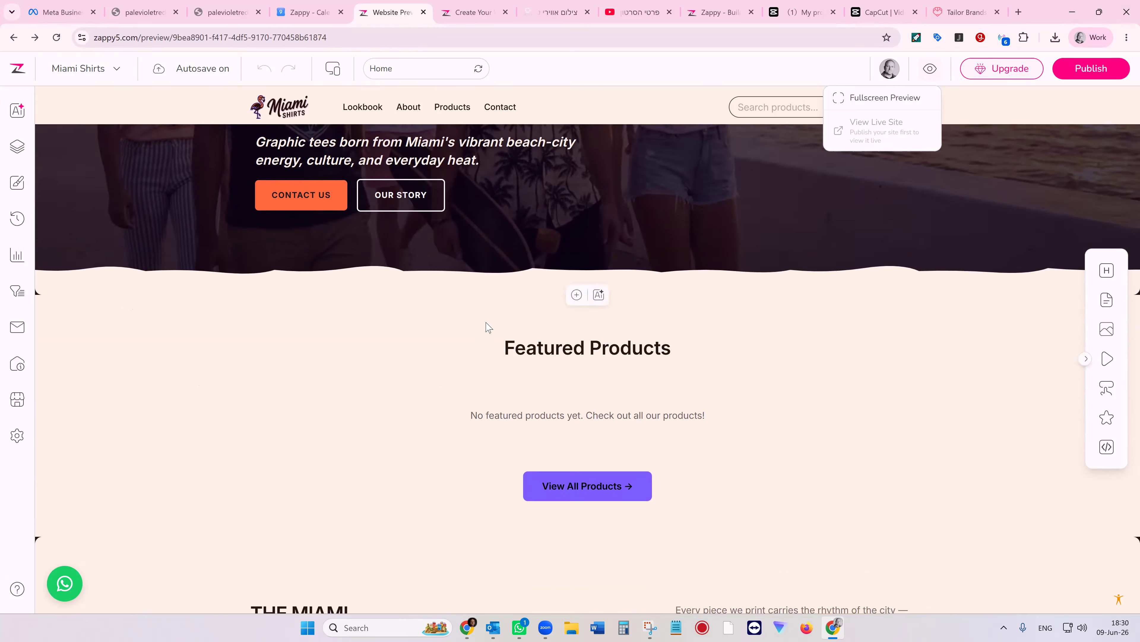
pyautogui.click(576, 294)
pyautogui.scroll(-2, 453, 331)
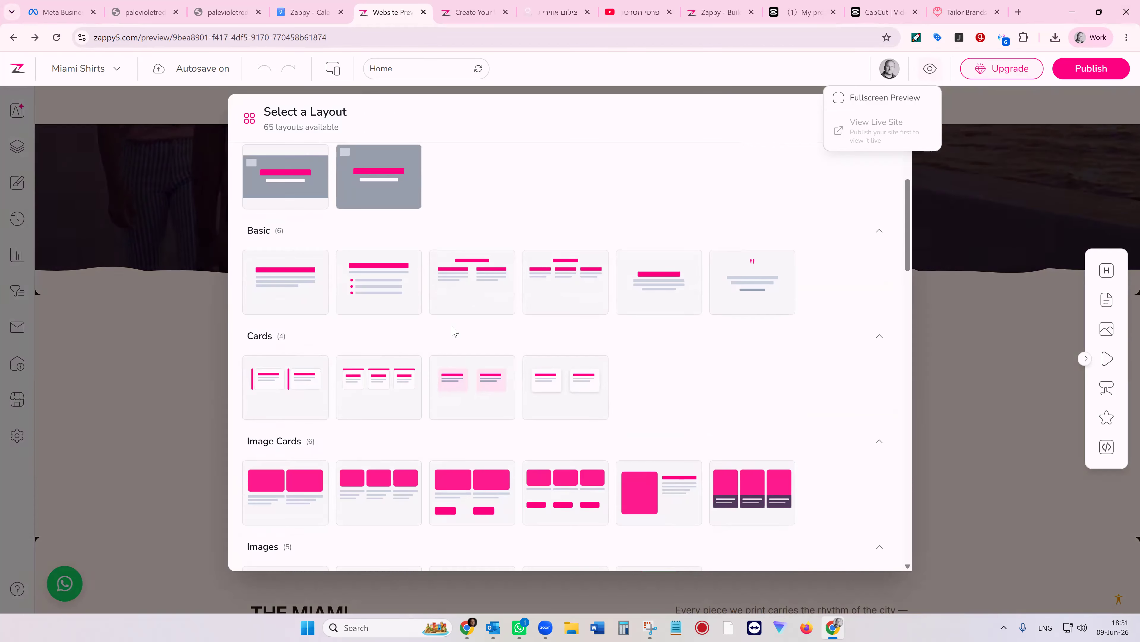
pyautogui.scroll(-2, 454, 331)
pyautogui.click(561, 364)
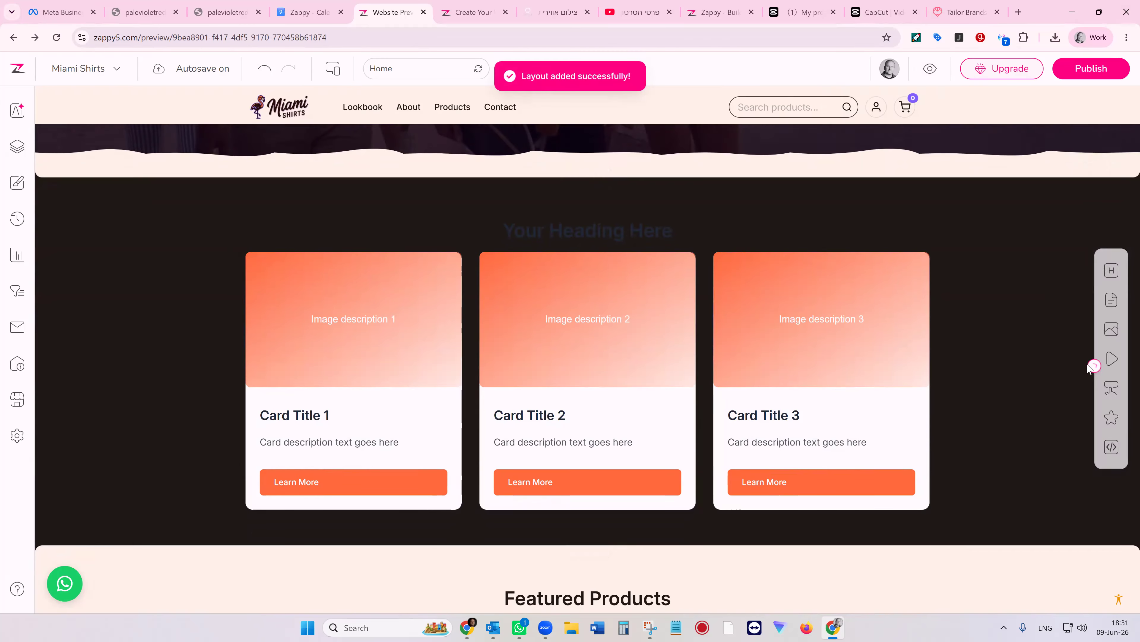
pyautogui.click(1128, 368)
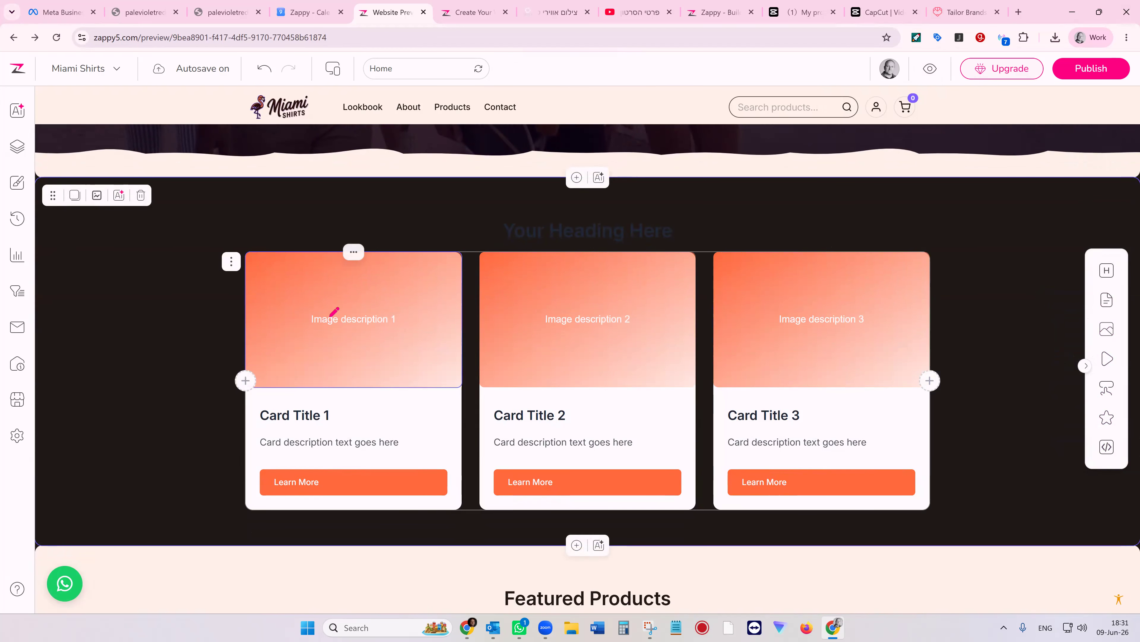
# - Examine the AI prompt dialog for the first card's image without generating one, and zoom the image fully out
pyautogui.click(318, 290)
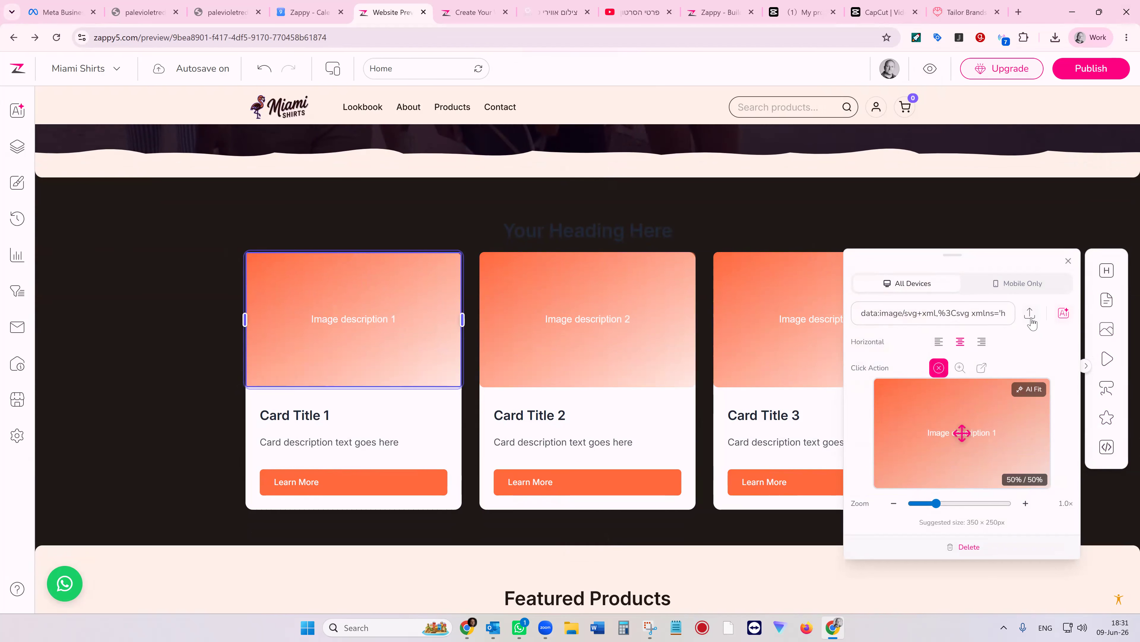
pyautogui.click(1065, 315)
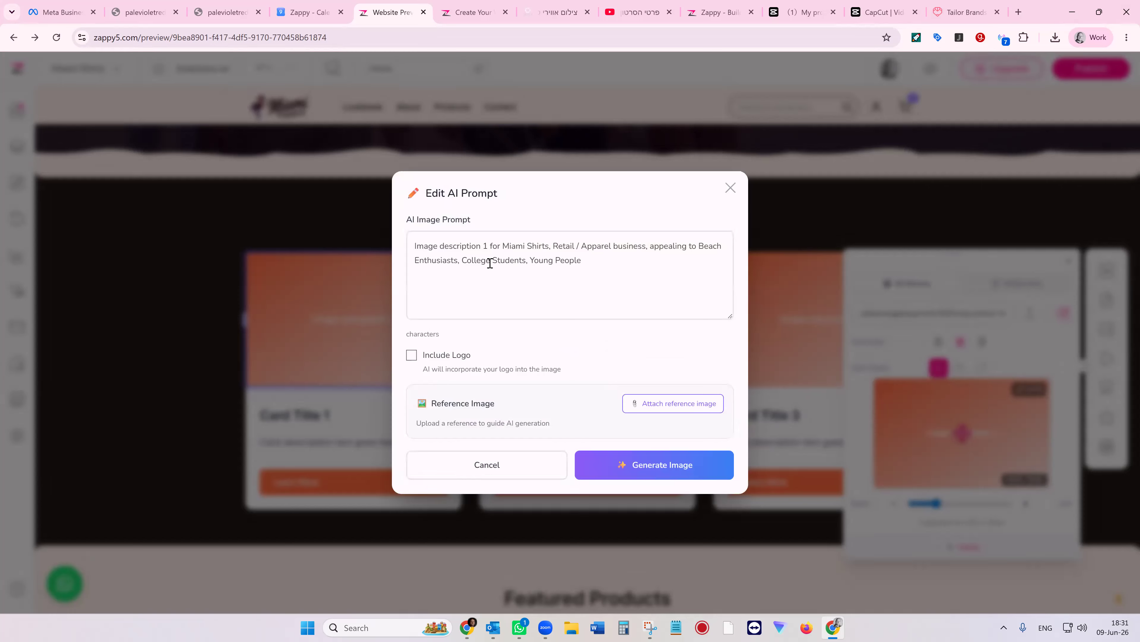
pyautogui.click(730, 188)
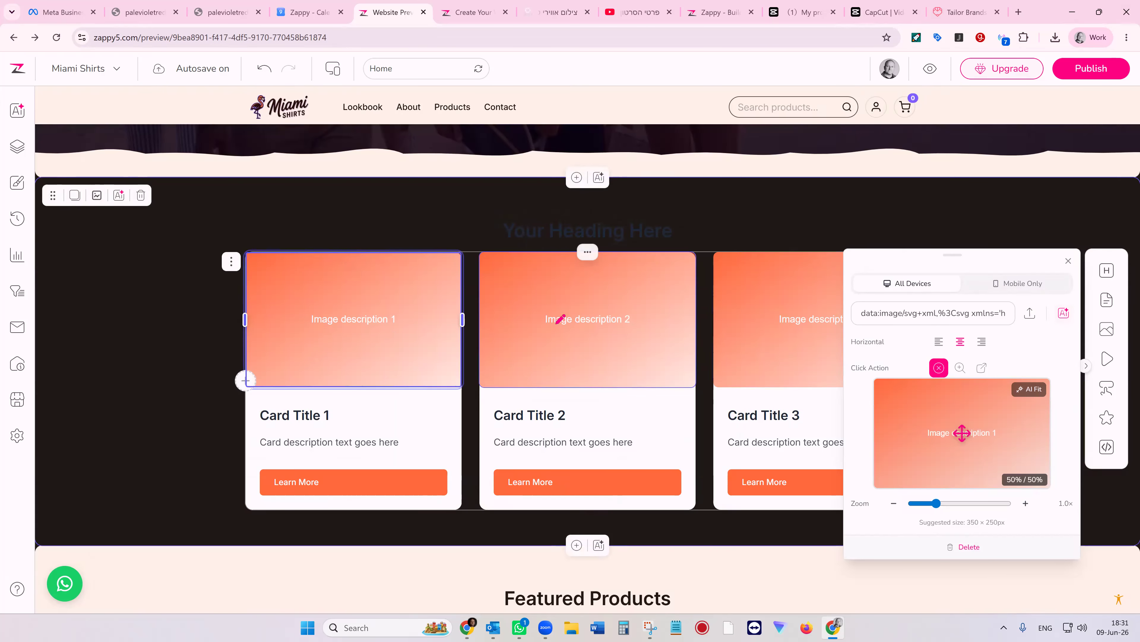
pyautogui.moveTo(940, 506); pyautogui.dragTo(913, 504)
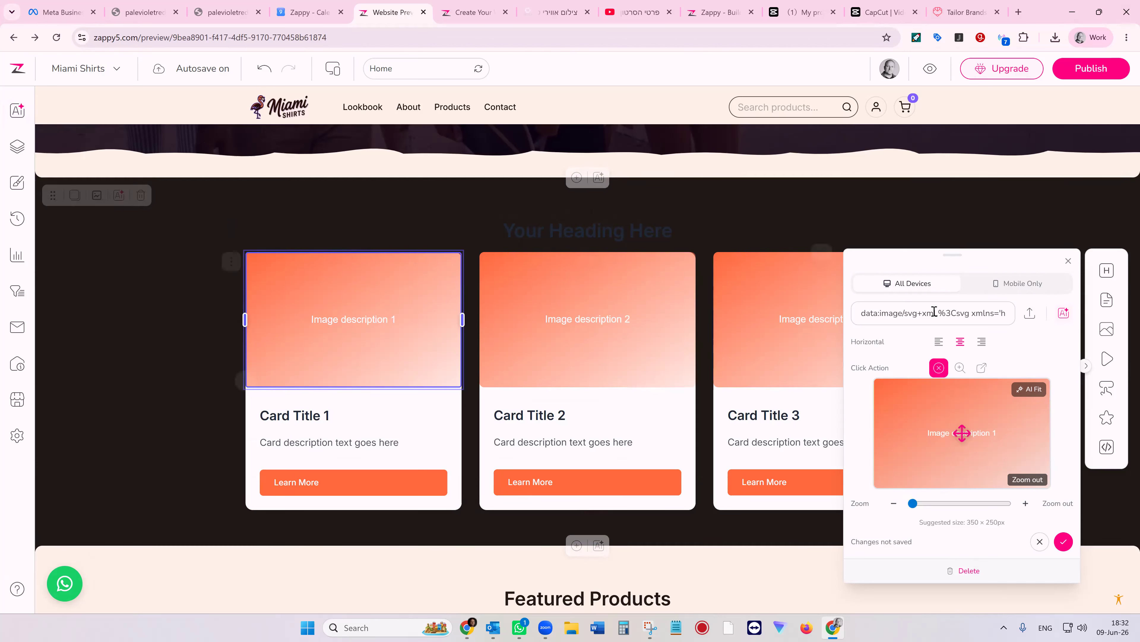
# - Add a headline above Card Title 1 in the first card and set its text to "Hello"
pyautogui.moveTo(1107, 270); pyautogui.dragTo(295, 408)
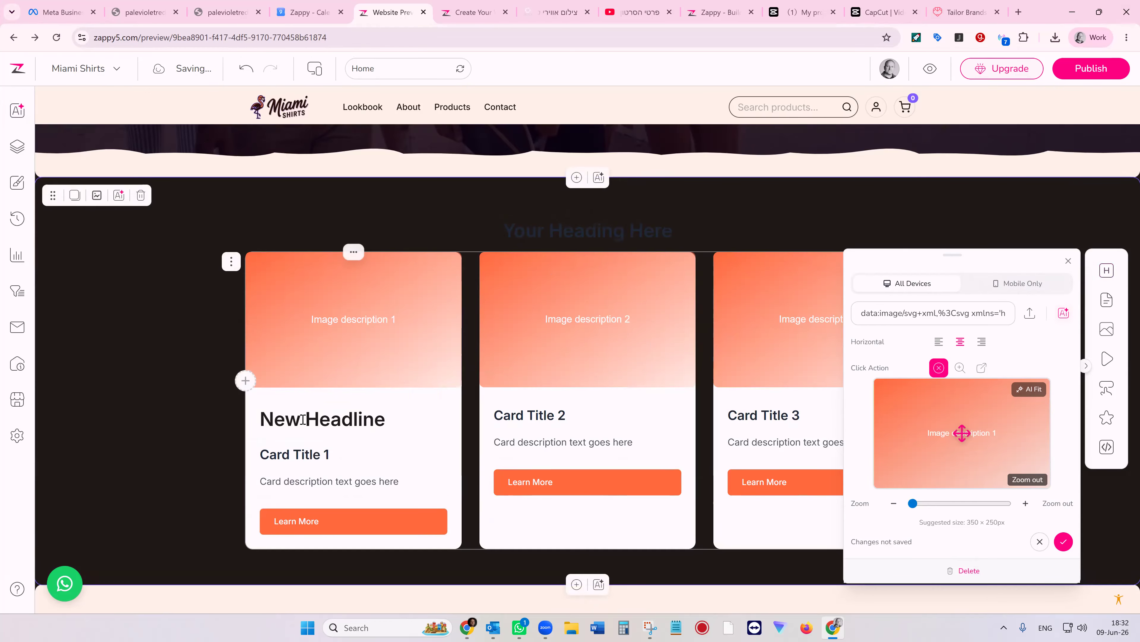
pyautogui.doubleClick(303, 419)
pyautogui.tripleClick(303, 419)
pyautogui.write('Hello')
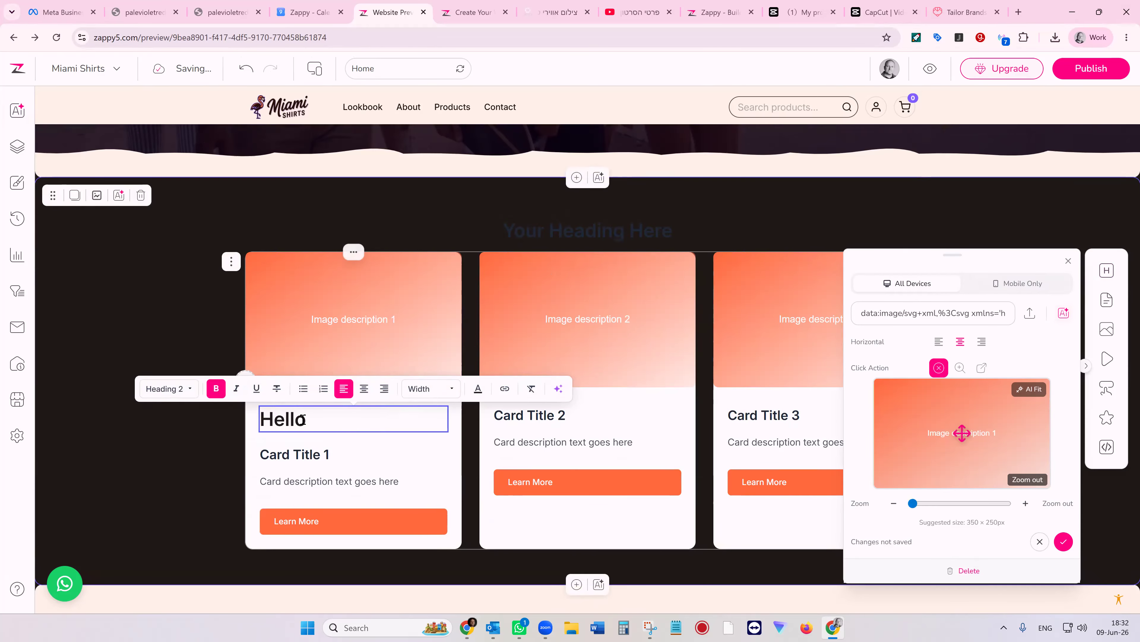
# - Add a paragraph below the Hello headline in the first card and set its text to "Hi"
pyautogui.moveTo(1108, 307); pyautogui.dragTo(332, 444)
pyautogui.tripleClick(309, 449)
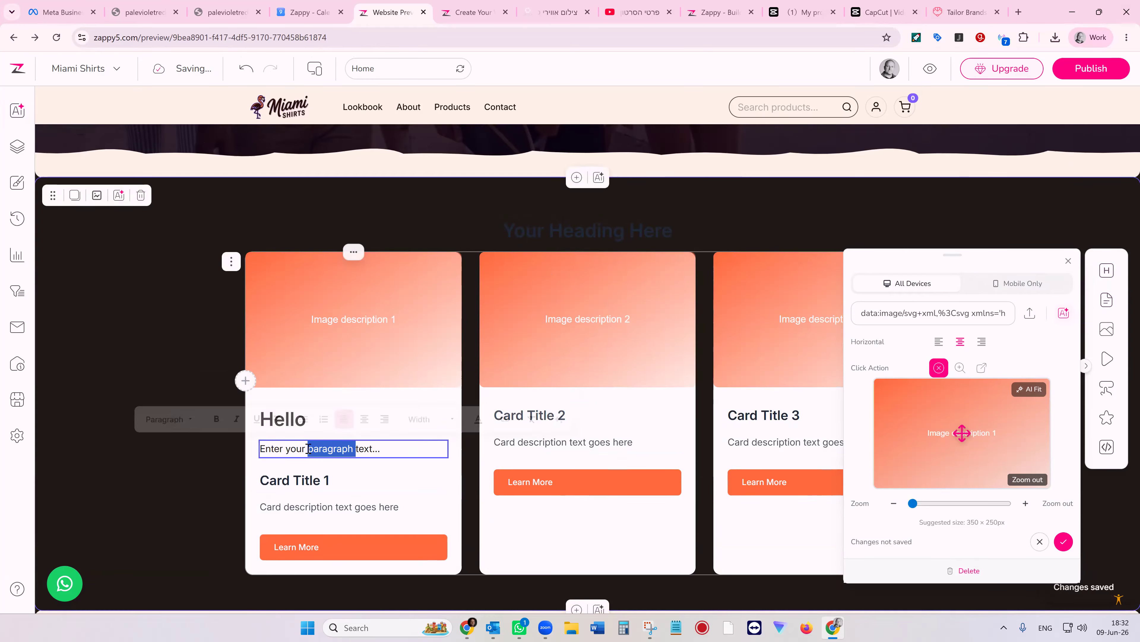
pyautogui.write('Hi')
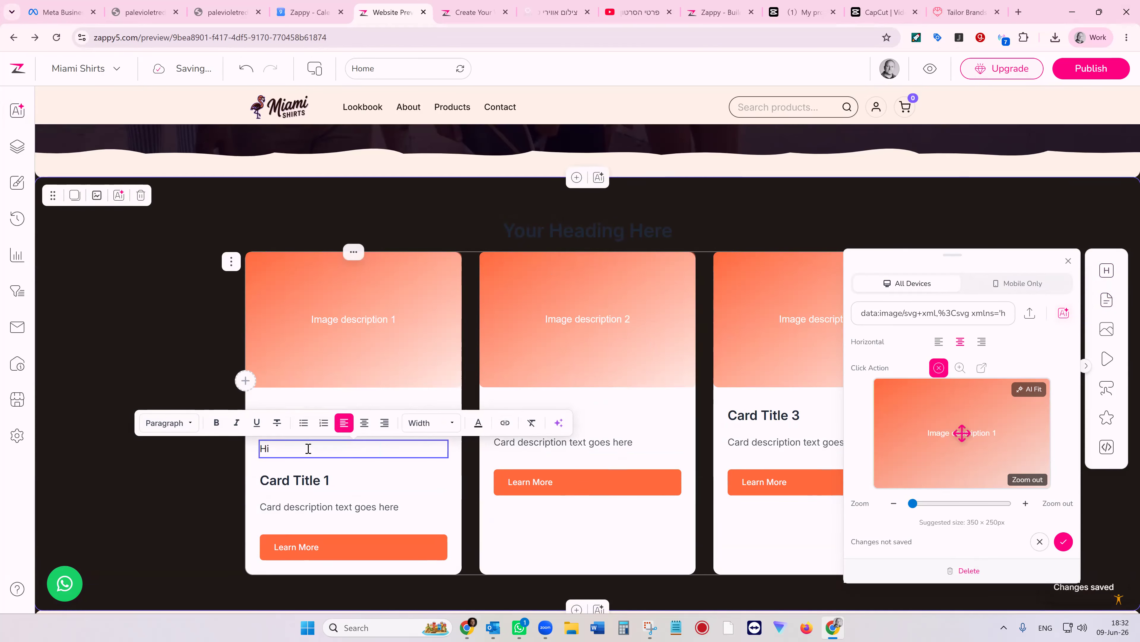
# - Add an image, a video and a button element above the Hello headline in the first card
pyautogui.moveTo(1107, 329); pyautogui.dragTo(320, 459)
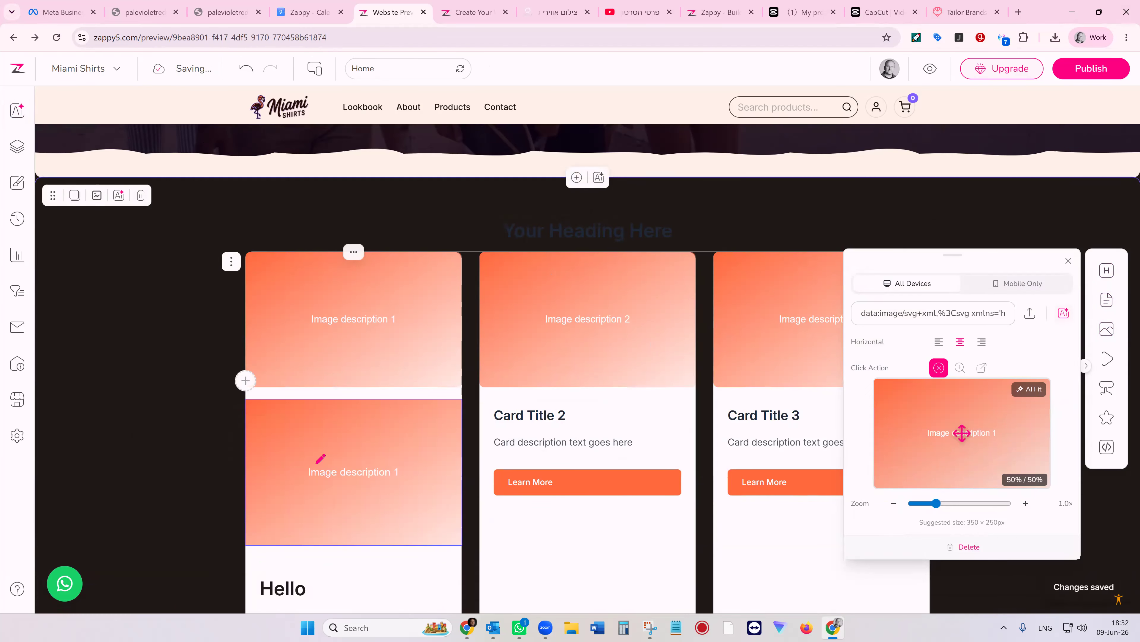
pyautogui.moveTo(1107, 358); pyautogui.dragTo(338, 402)
pyautogui.moveTo(1100, 397); pyautogui.dragTo(300, 403)
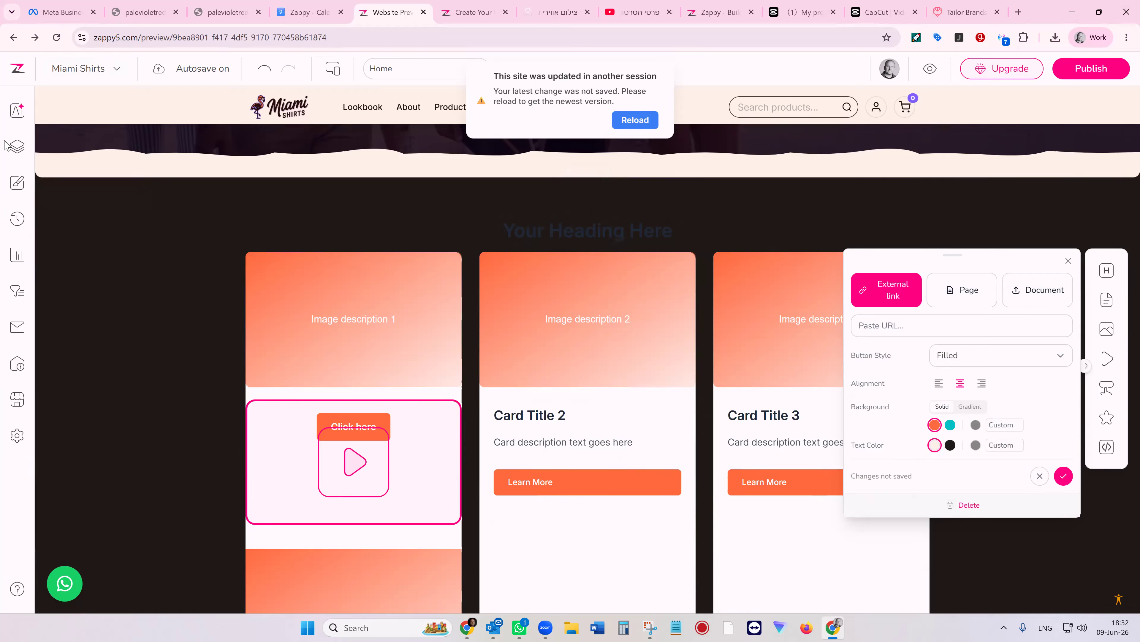
# - Open the Customize with Zappy AI chat
pyautogui.moveTo(75, 197)
pyautogui.click(16, 110)
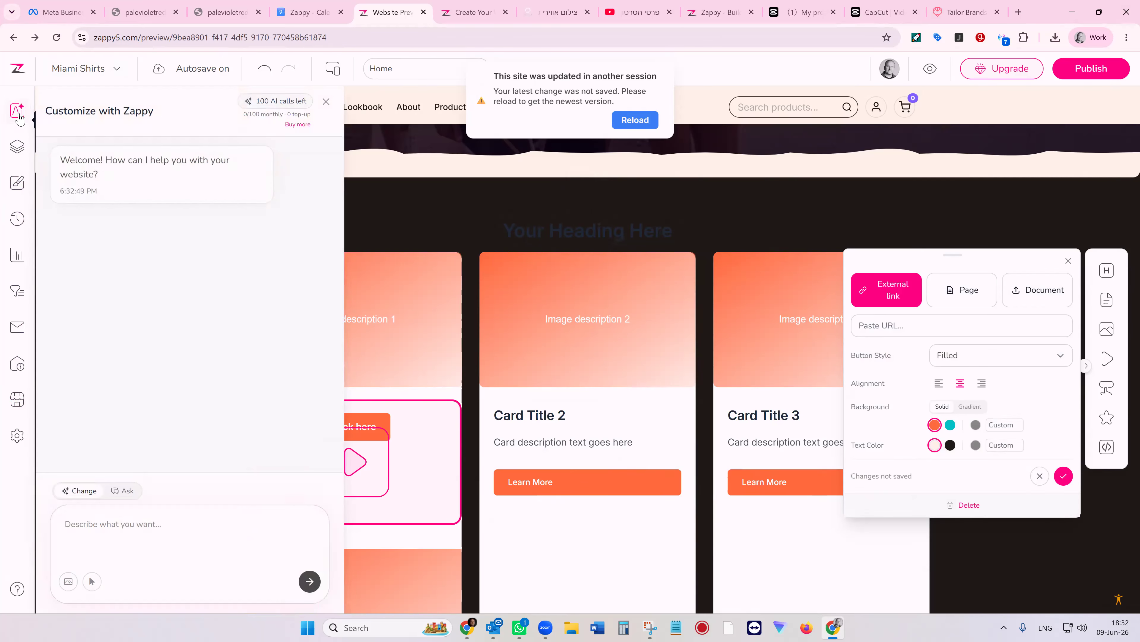